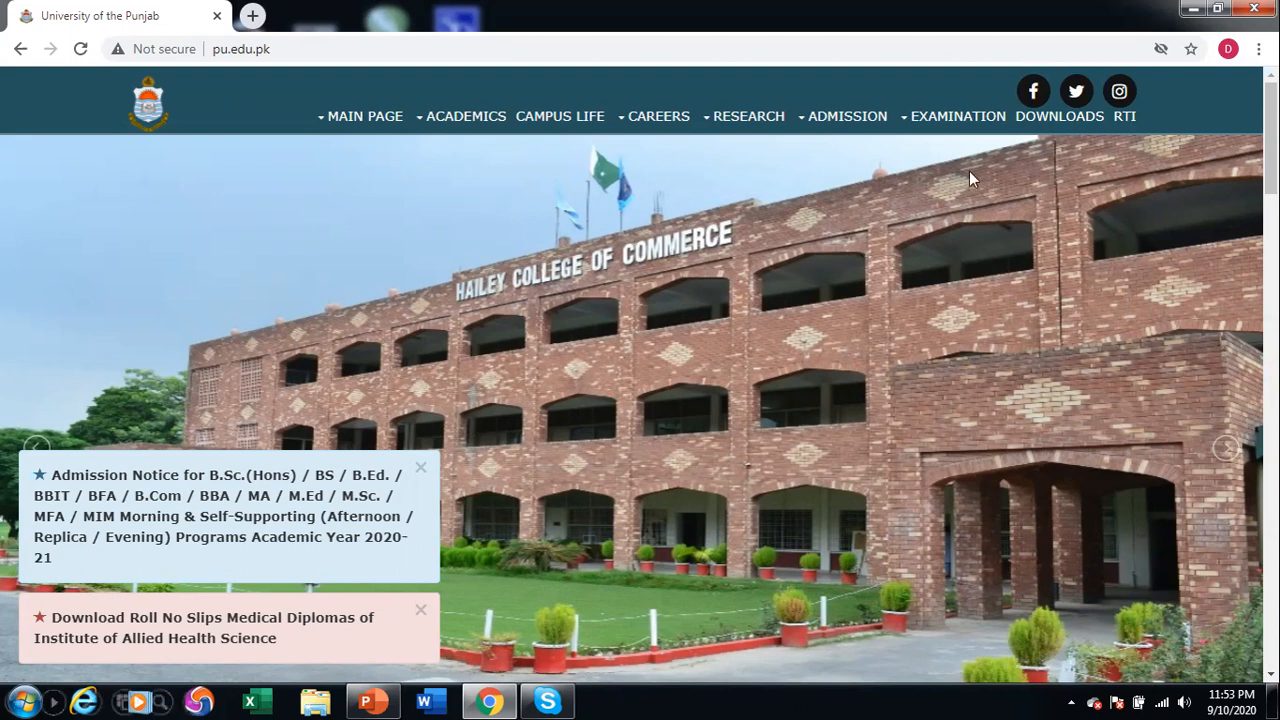
Reveal the ADMISSION dropdown in the pu.edu.pk top navigation bar.
mouse_move(856, 128)
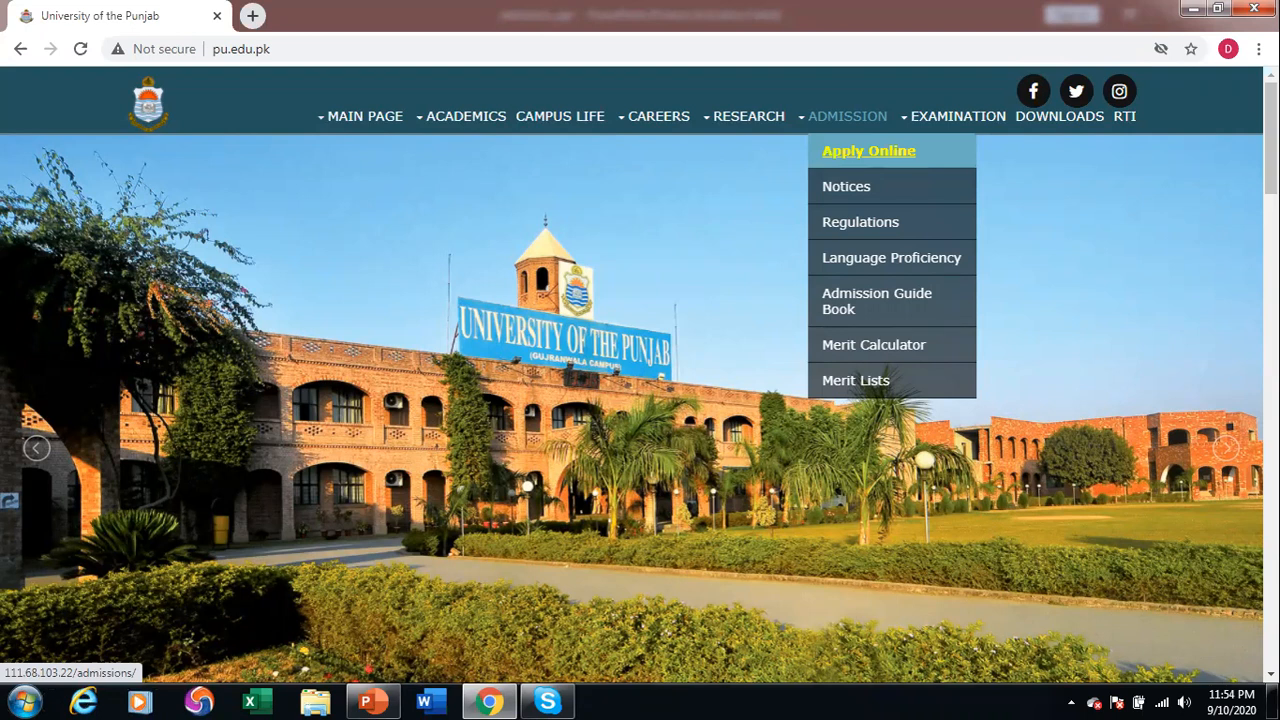
Go to Apply Online from the ADMISSION menu, then open the merit calculator in a new tab.
click(868, 151)
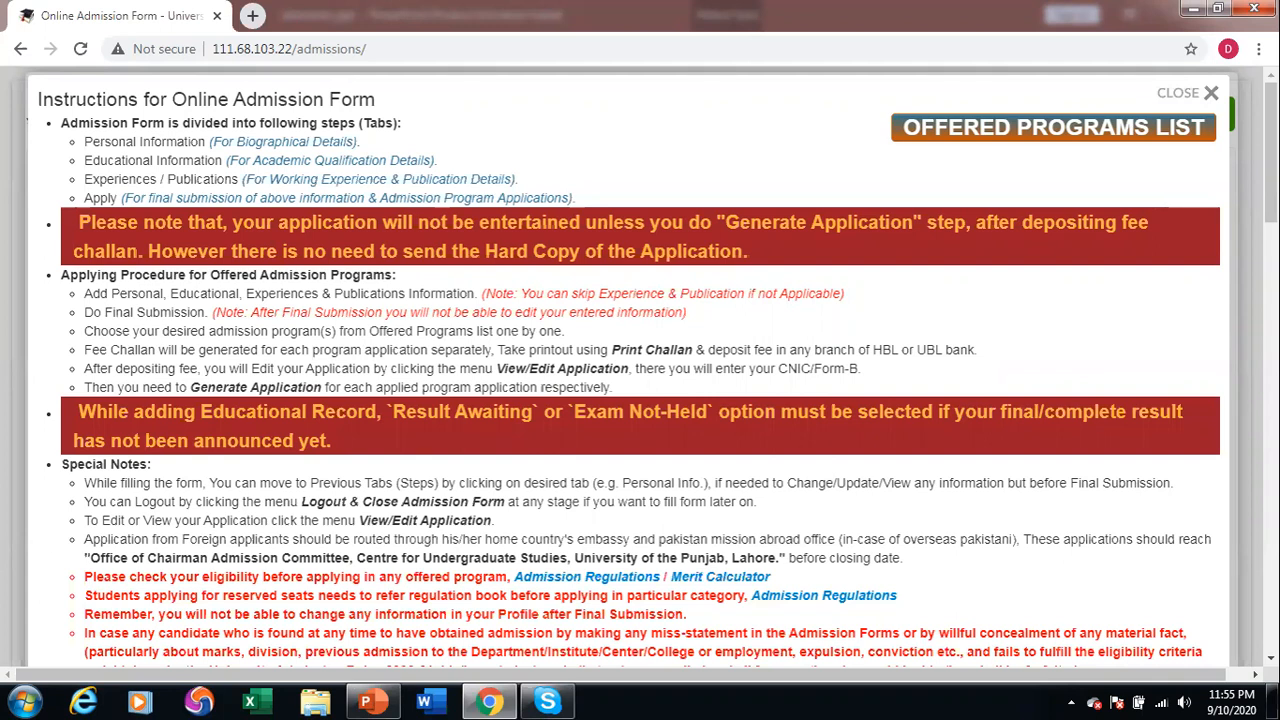
click(736, 578)
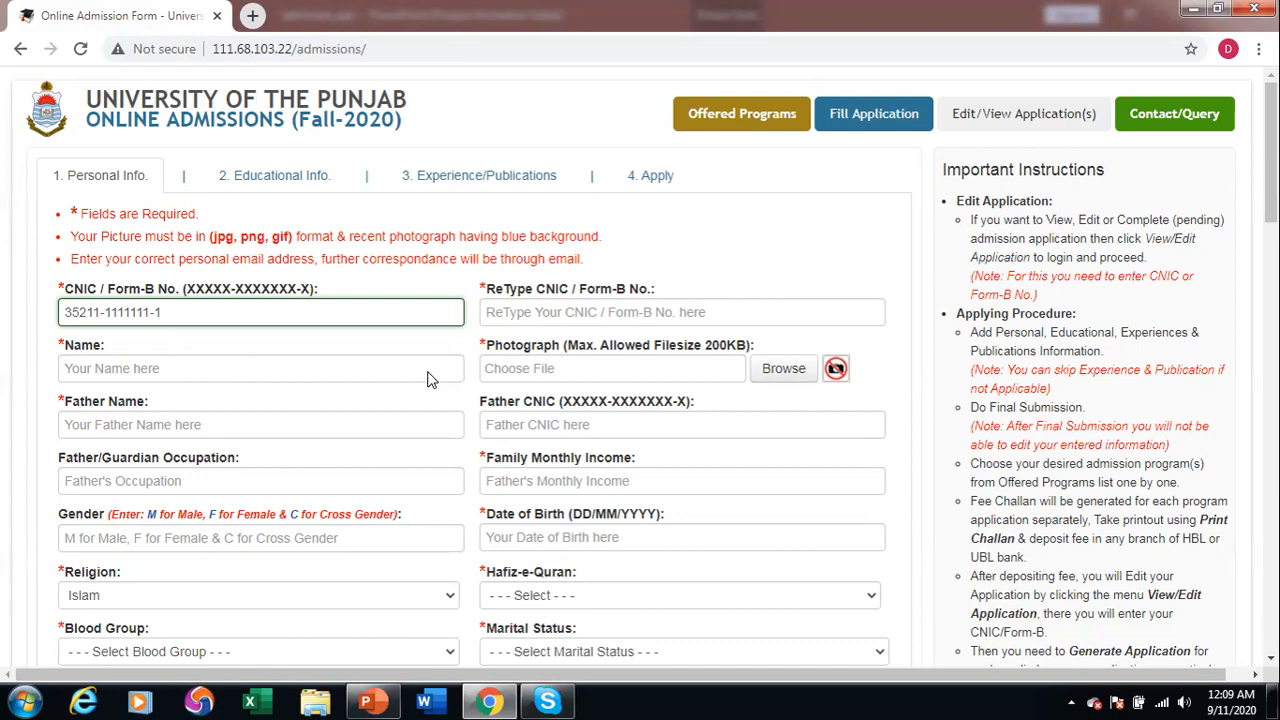
Paste the CNIC into the ReType CNIC field and enter the applicant's full name.
key(Tab)
key(ctrl+v)
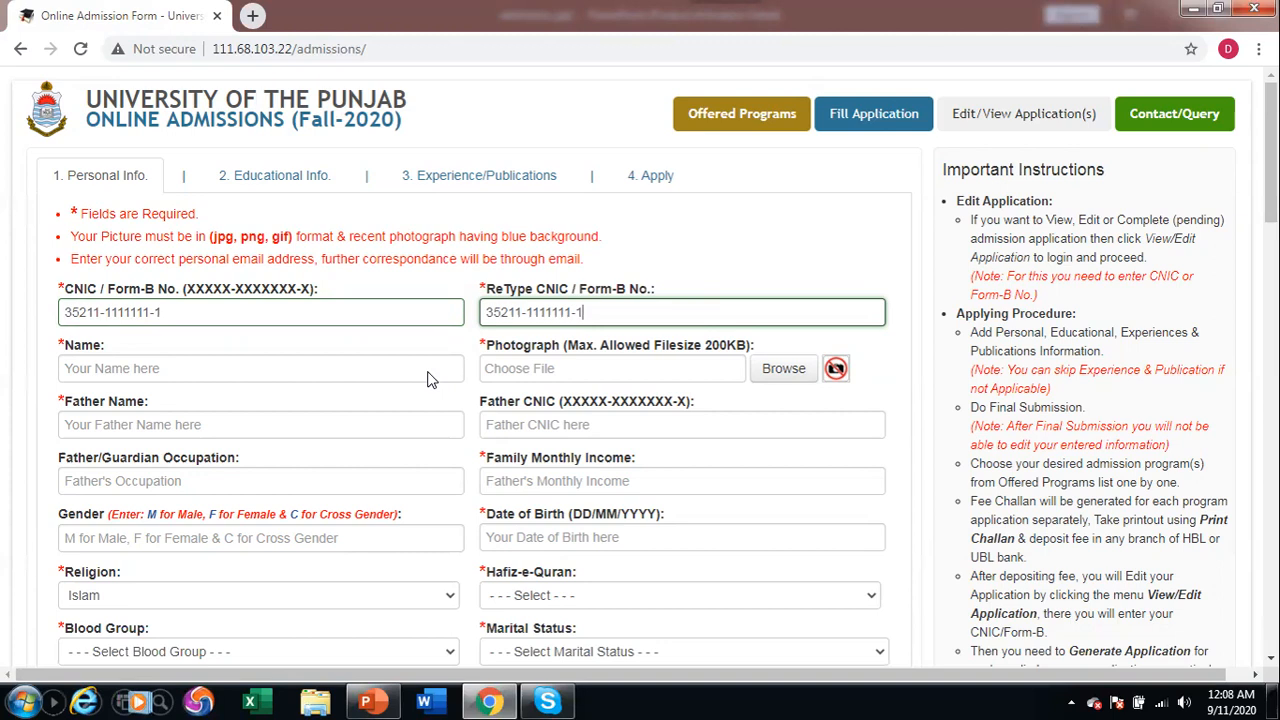
click(428, 378)
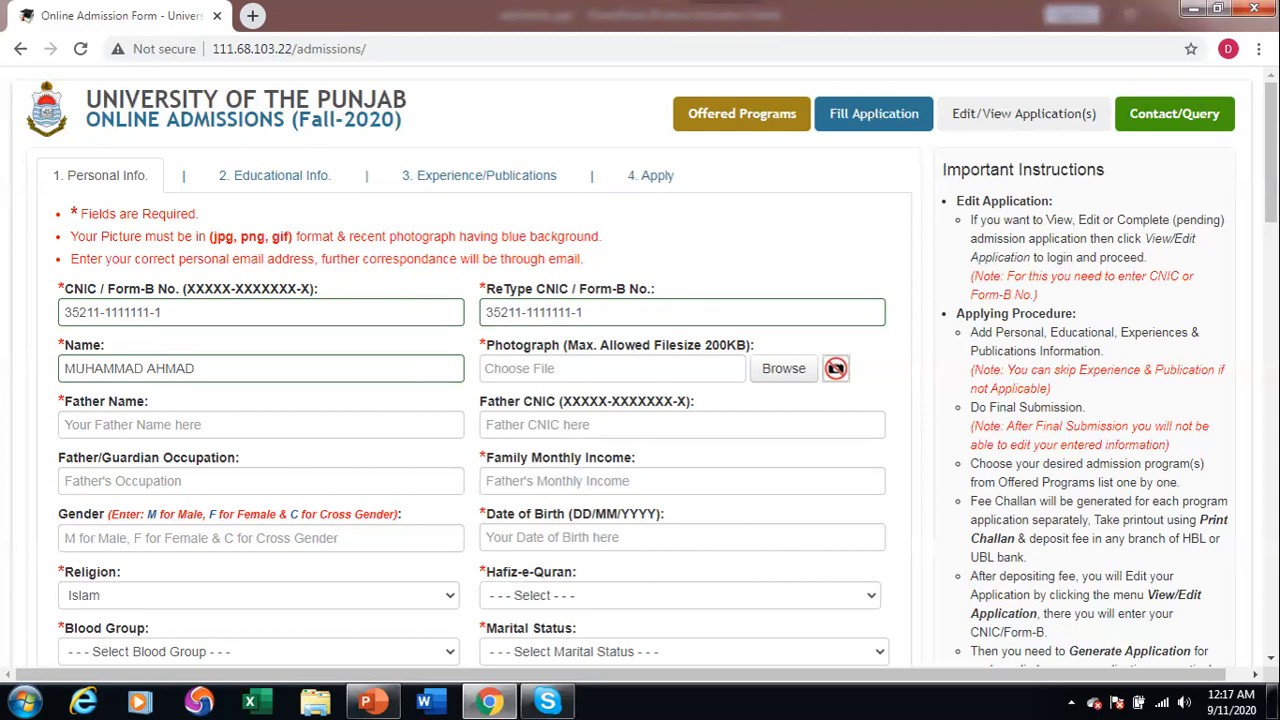
Enter the father's name, occupation Banker and family monthly income 50000.
click(260, 424)
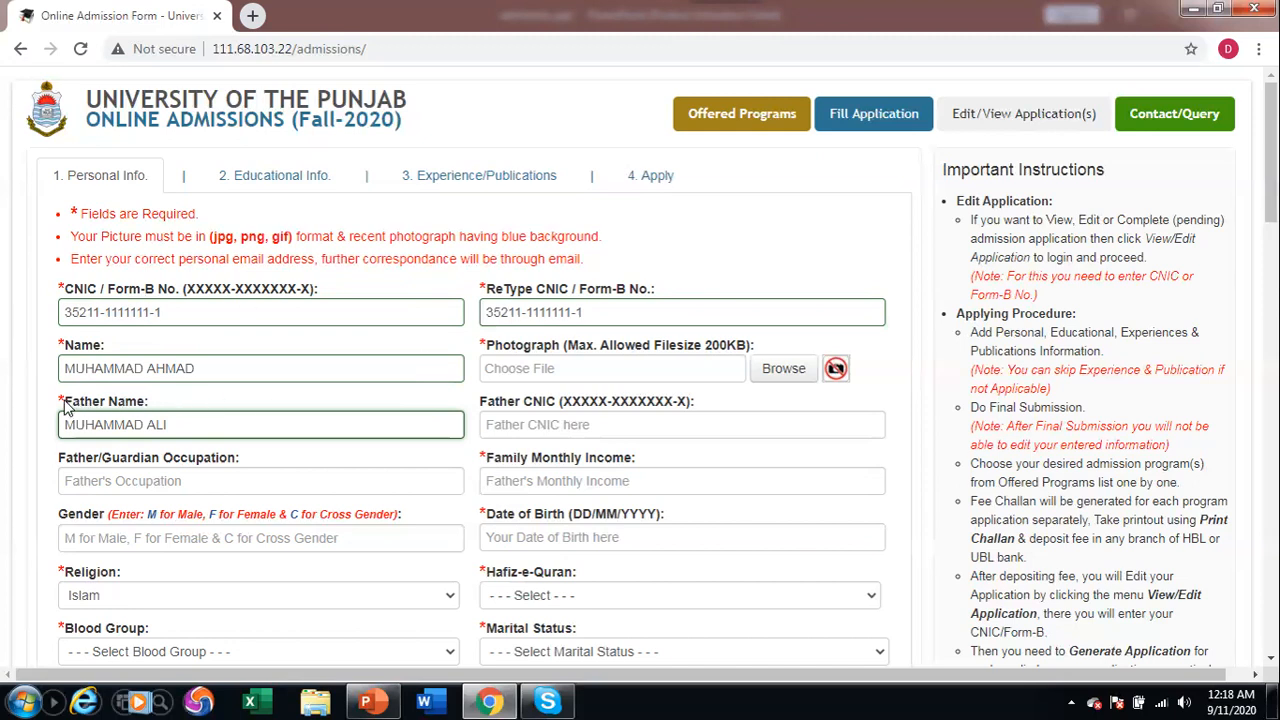
click(220, 458)
text(Banker)
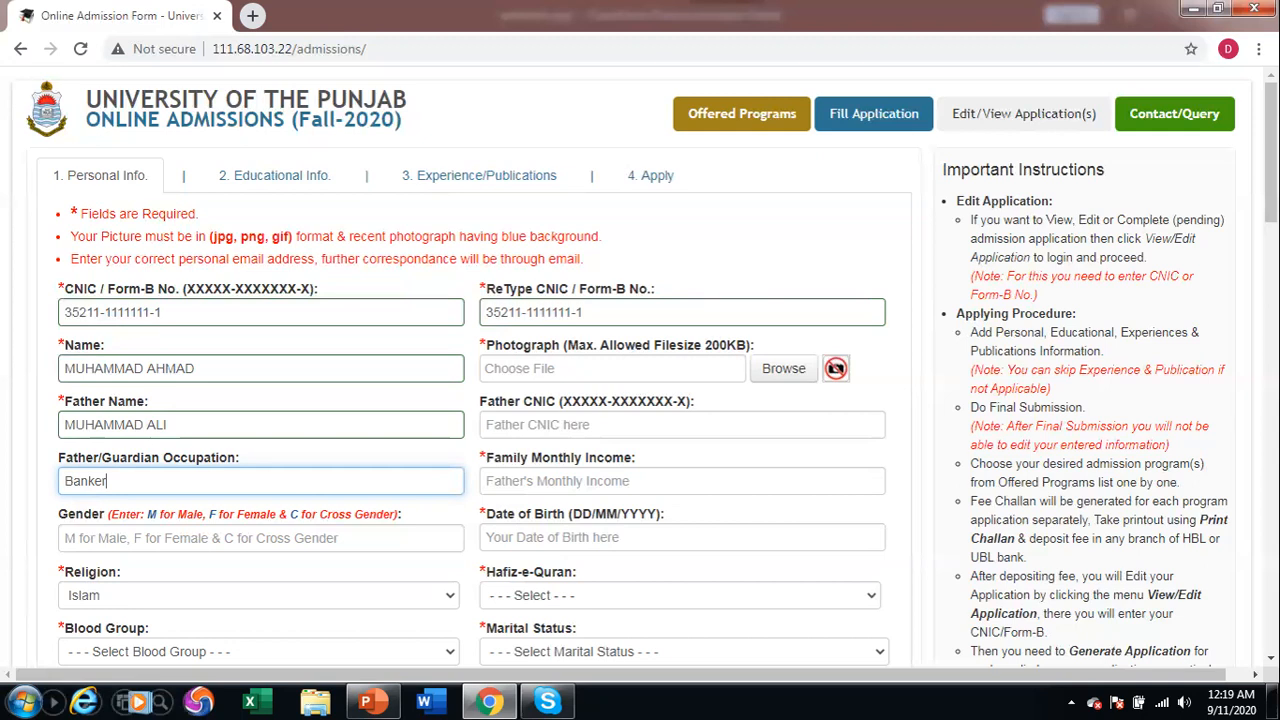
key(Tab)
text(50000)
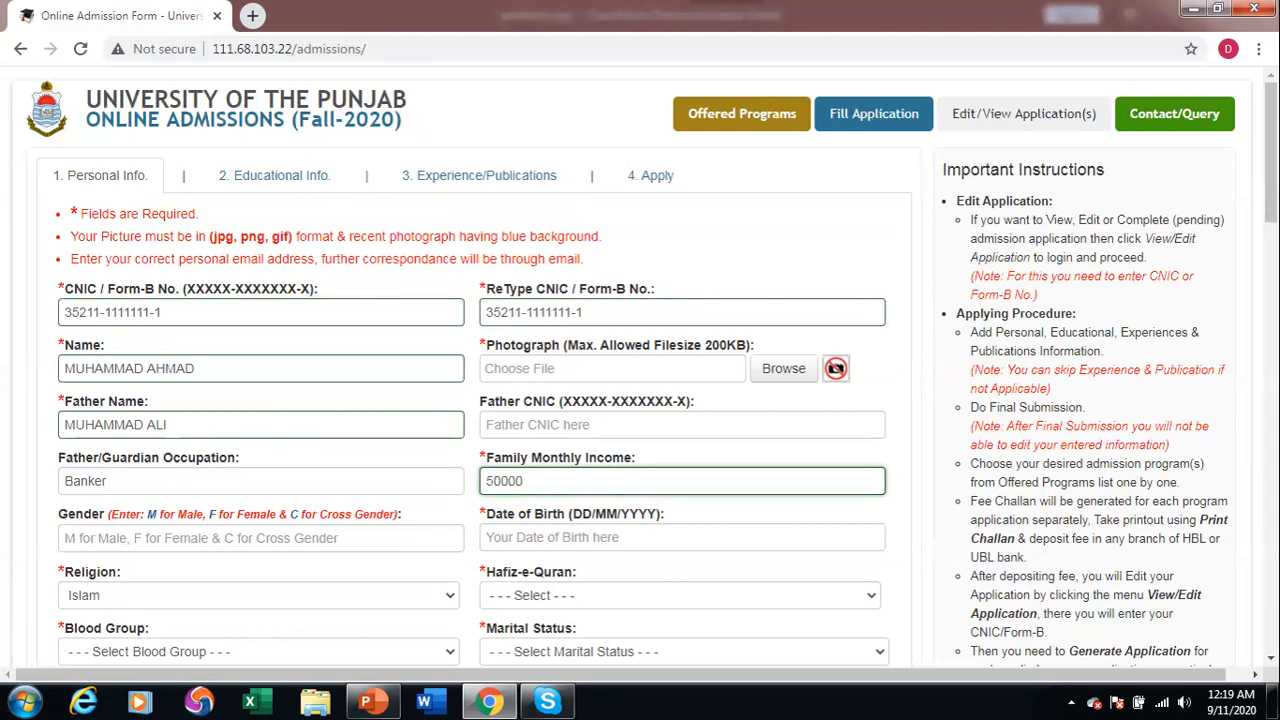
key(Tab)
text(M)
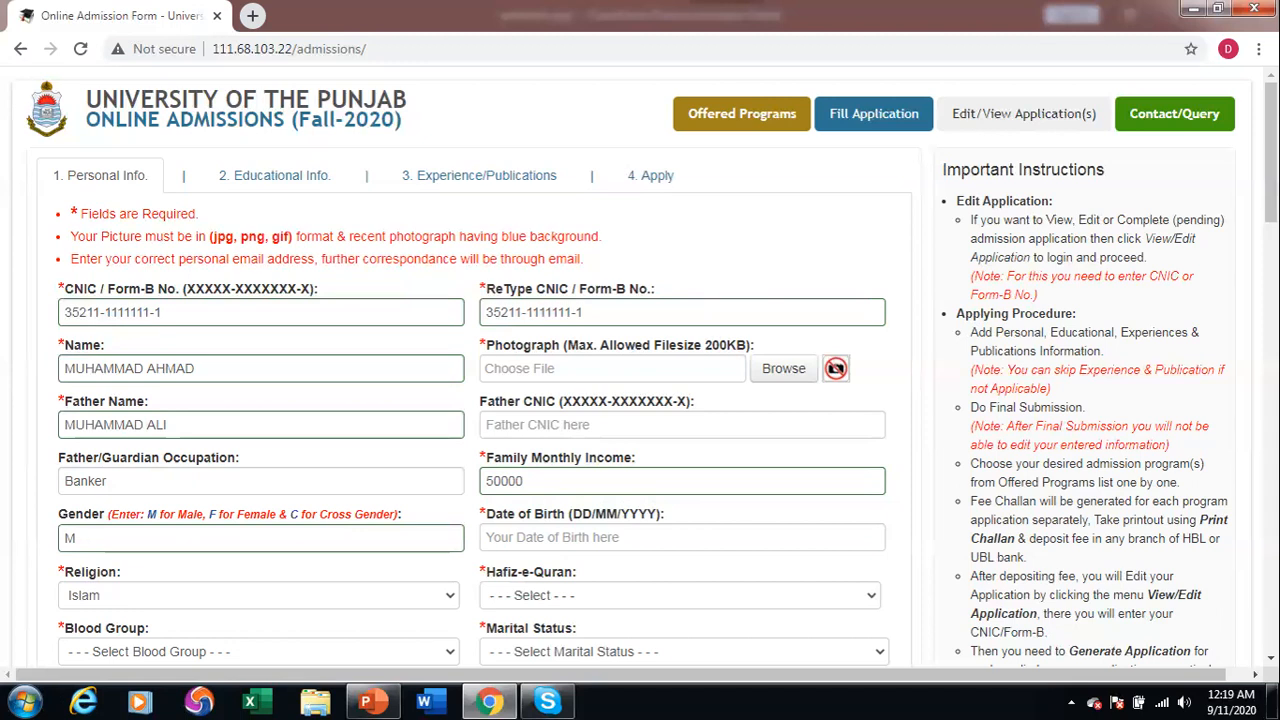
key(Tab)
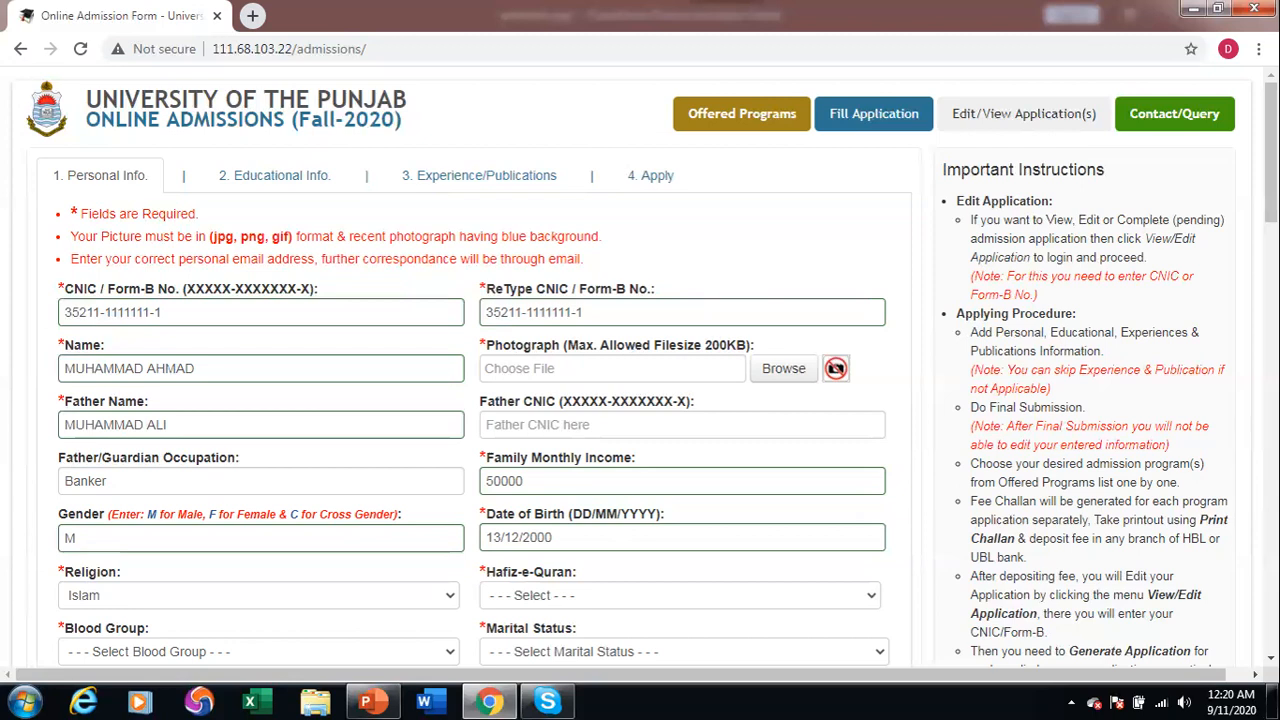
key(alt+Down)
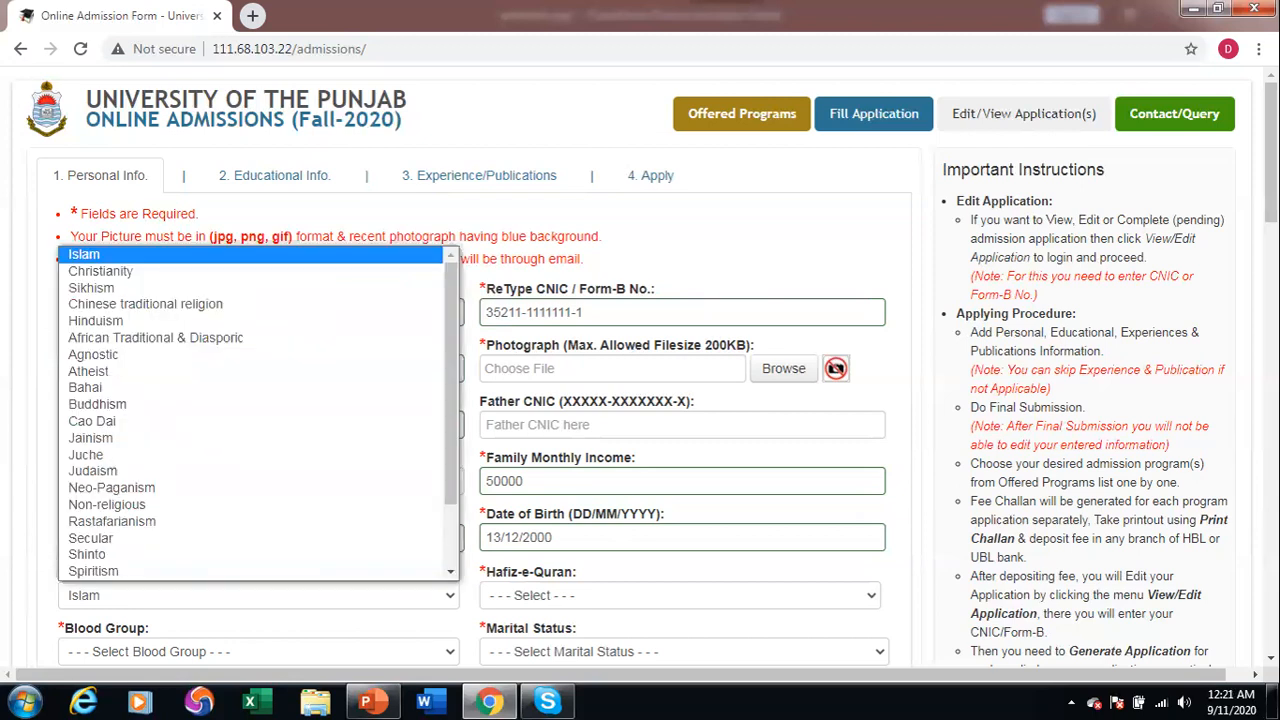
key(Tab)
Set Hafiz-e-Quran to No and Blood Group to B+ve.
key(alt+Down)
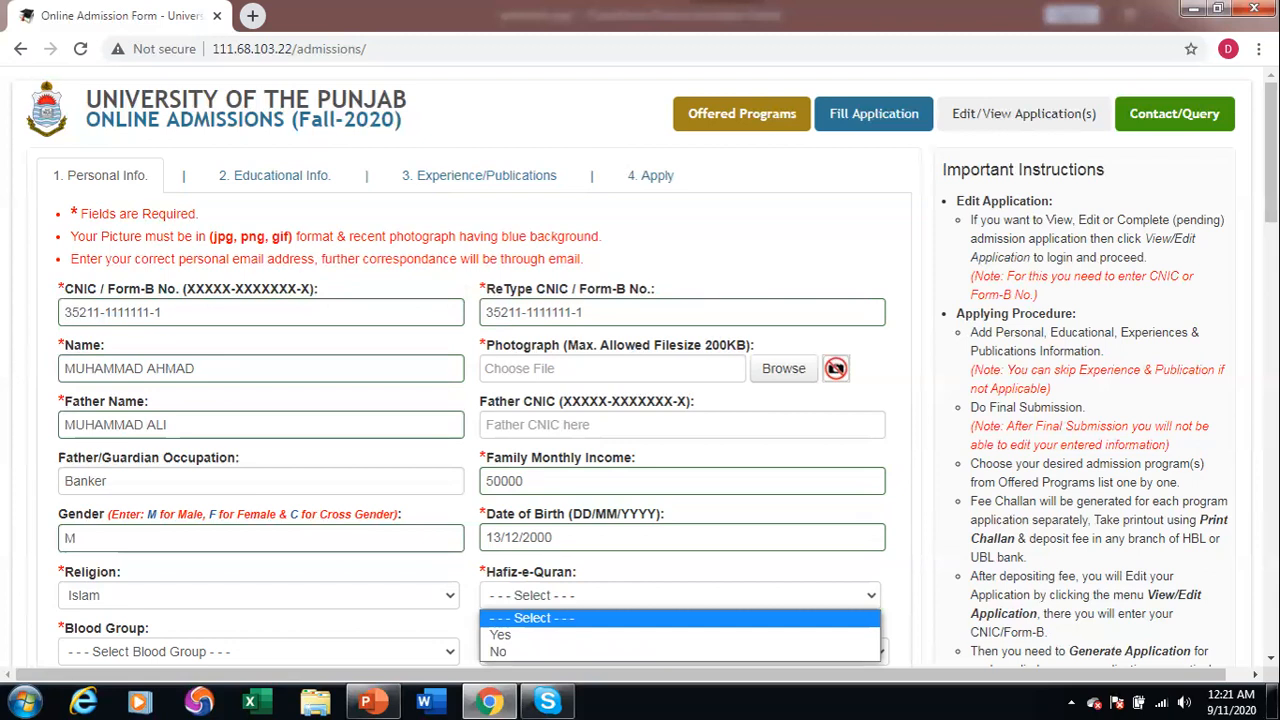
key(Down)
key(Down)
key(Return)
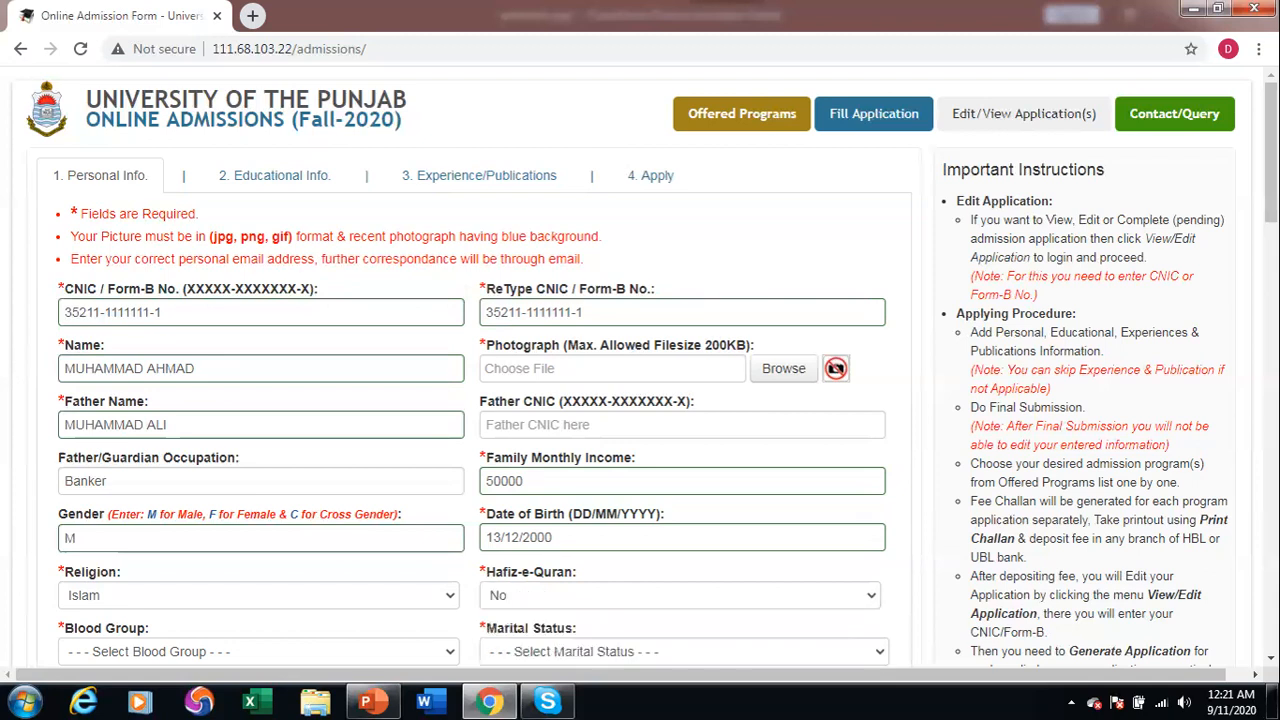
scroll(640, 380, down, 4)
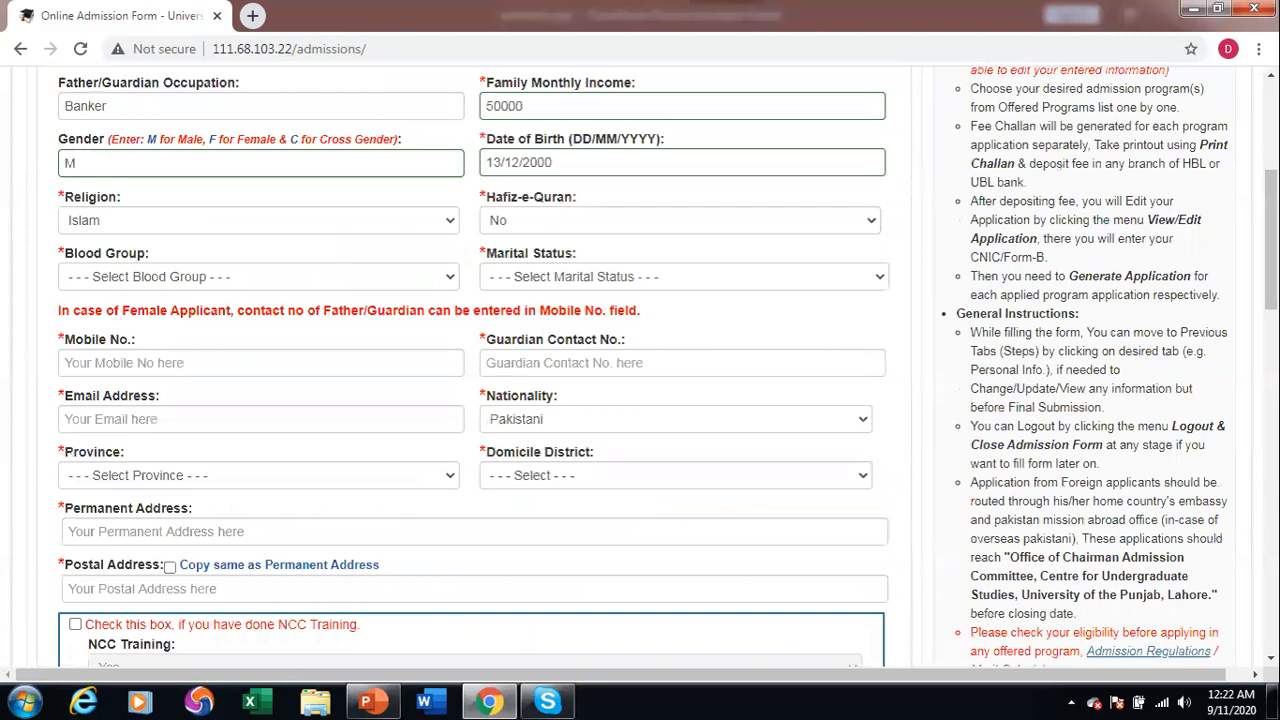
key(b)
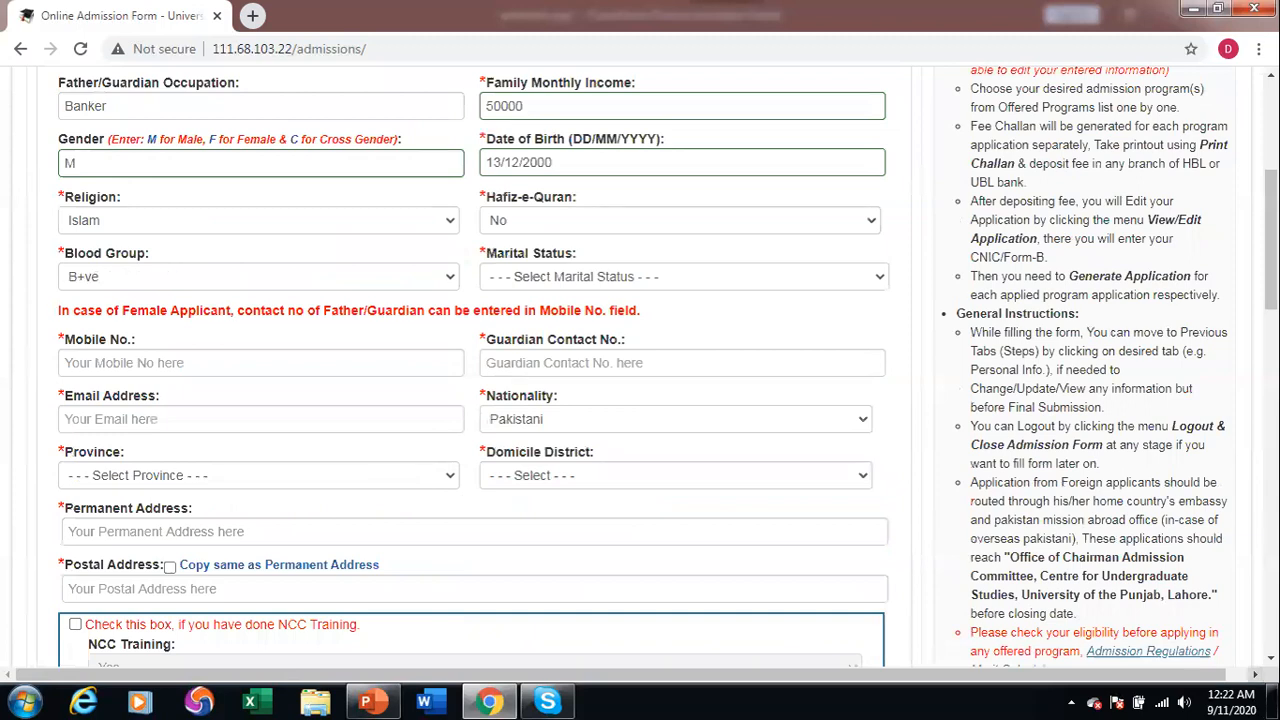
key(alt+Down)
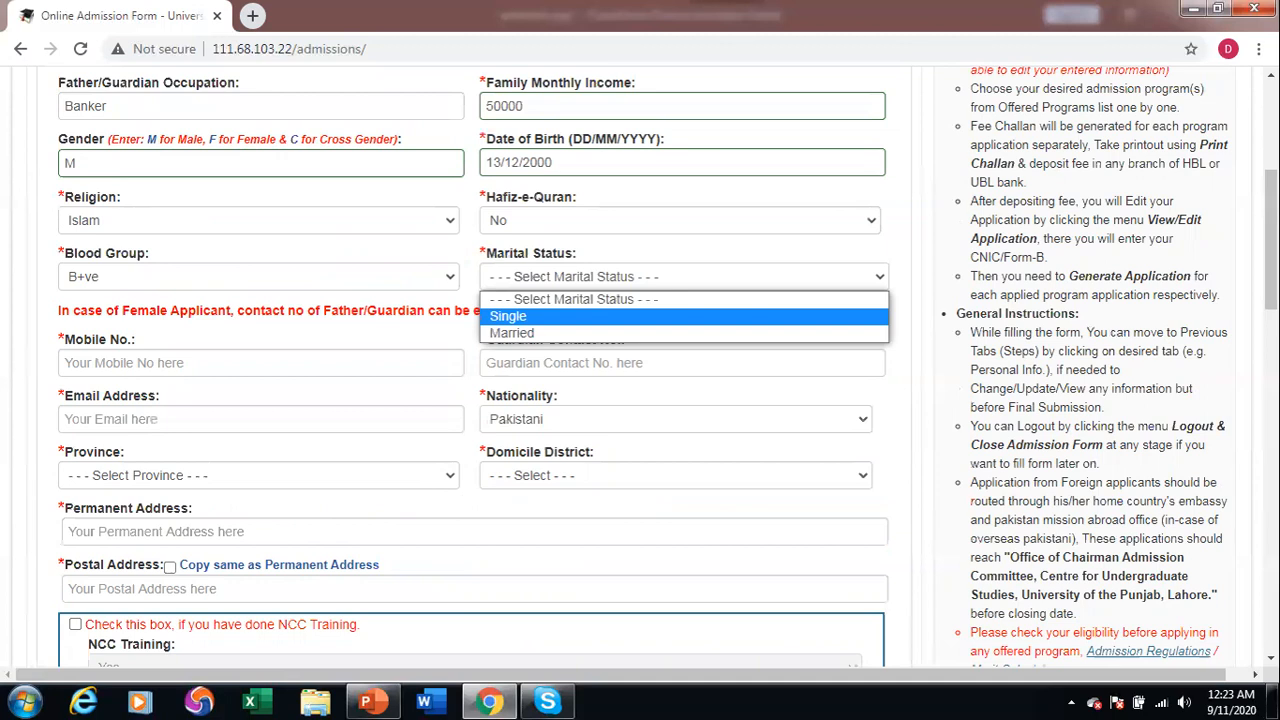
Choose Single marital status and fill in the mobile number, guardian contact number and e-mail address.
key(Return)
key(Tab)
text(03001111111)
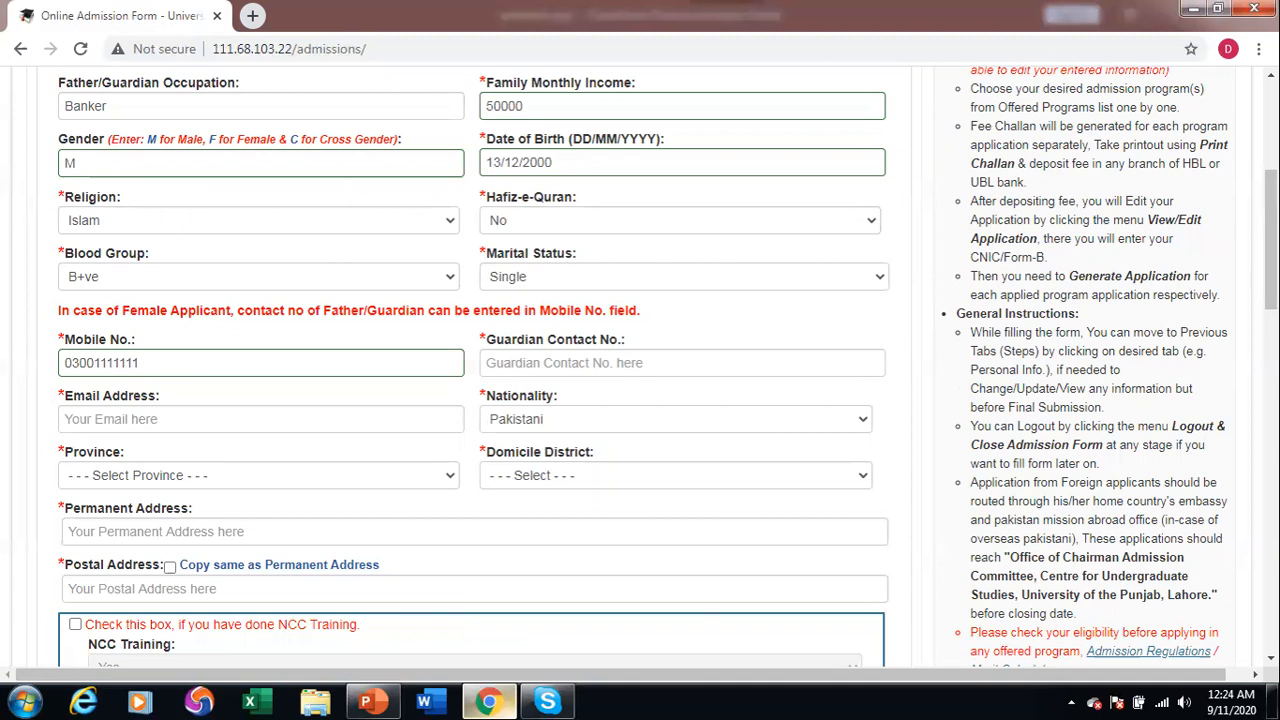
key(Tab)
text(03002222222)
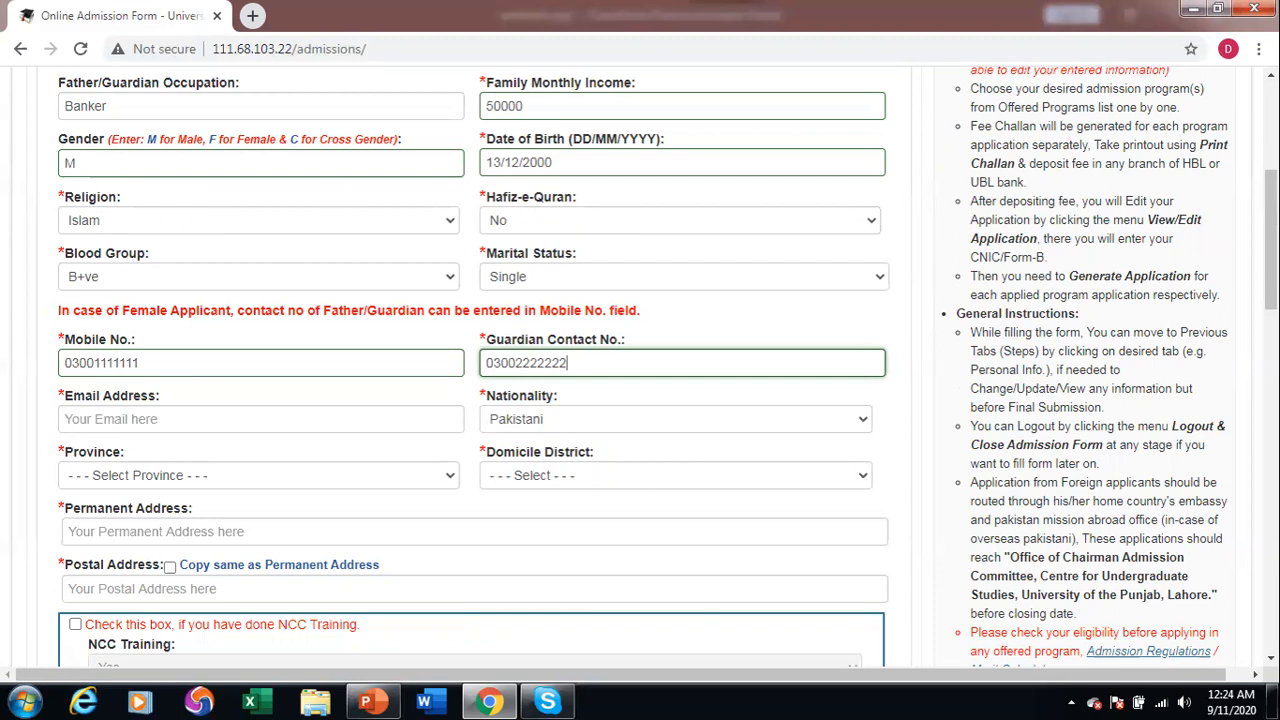
key(Tab)
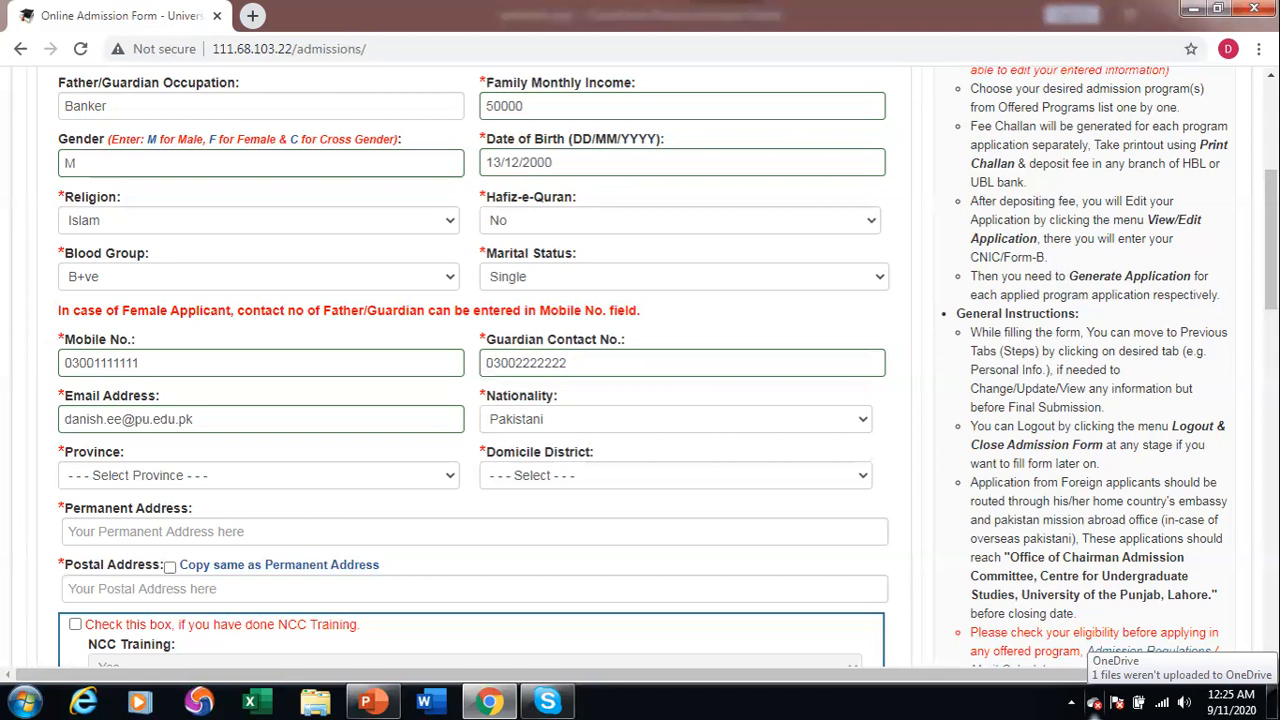
key(alt+Down)
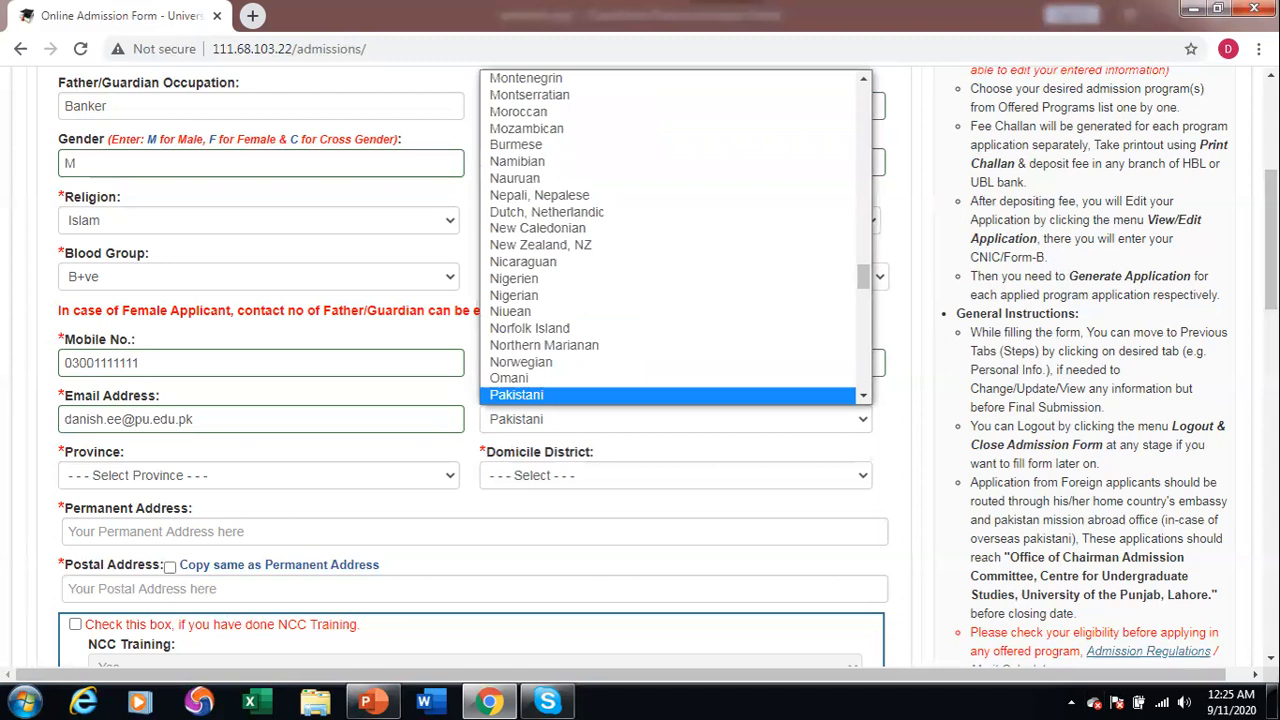
Set nationality Pakistani, province Punjab and domicile district Lahore.
key(Tab)
key(alt+Down)
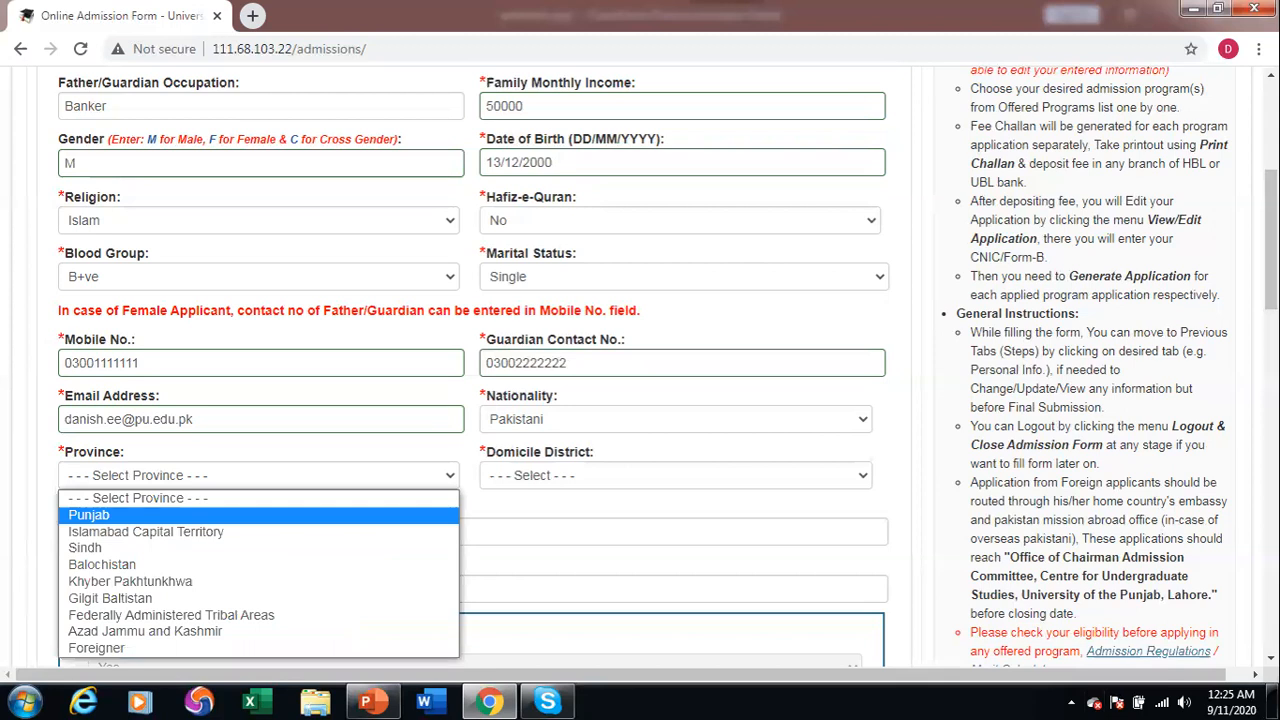
key(Return)
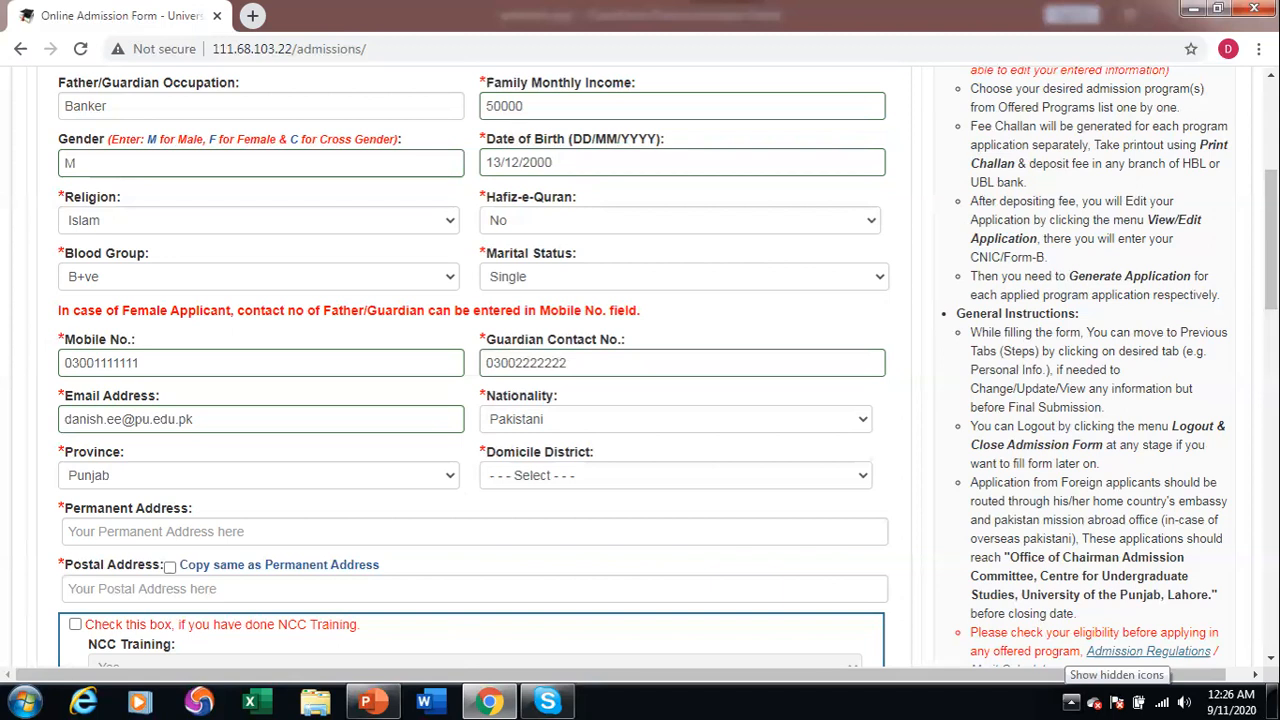
key(Tab)
key(alt+Down)
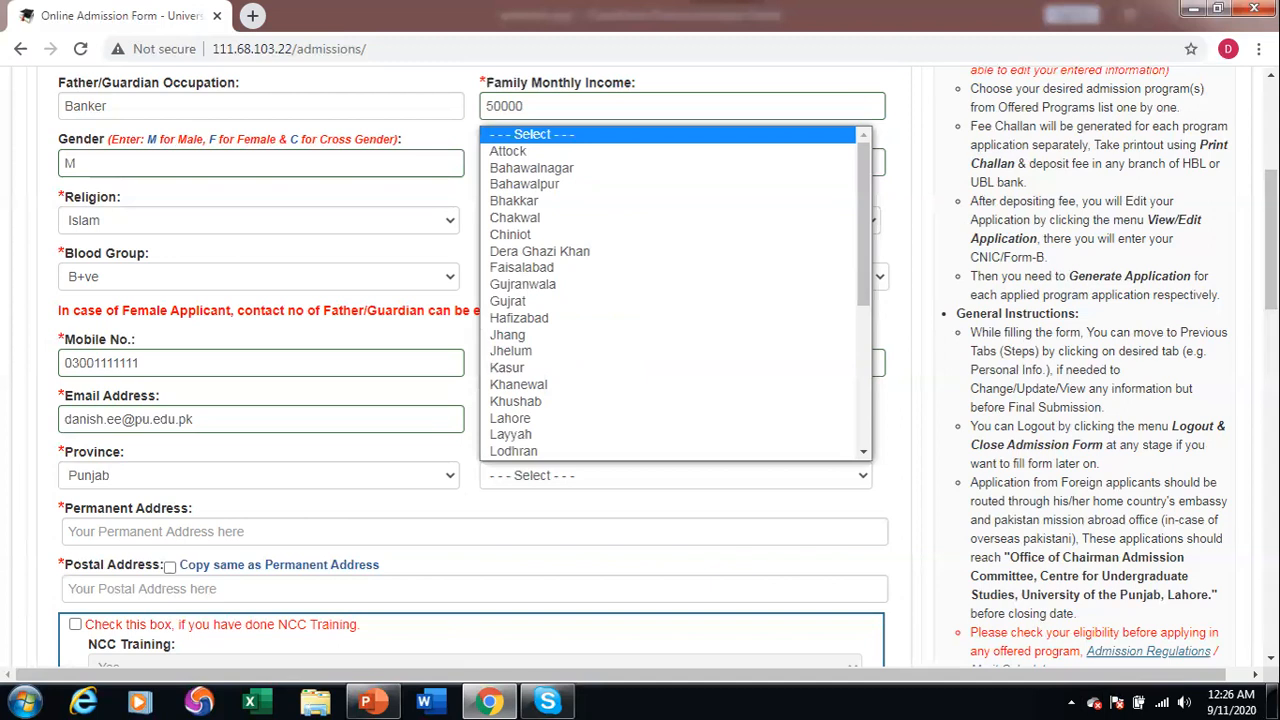
key(l)
key(Return)
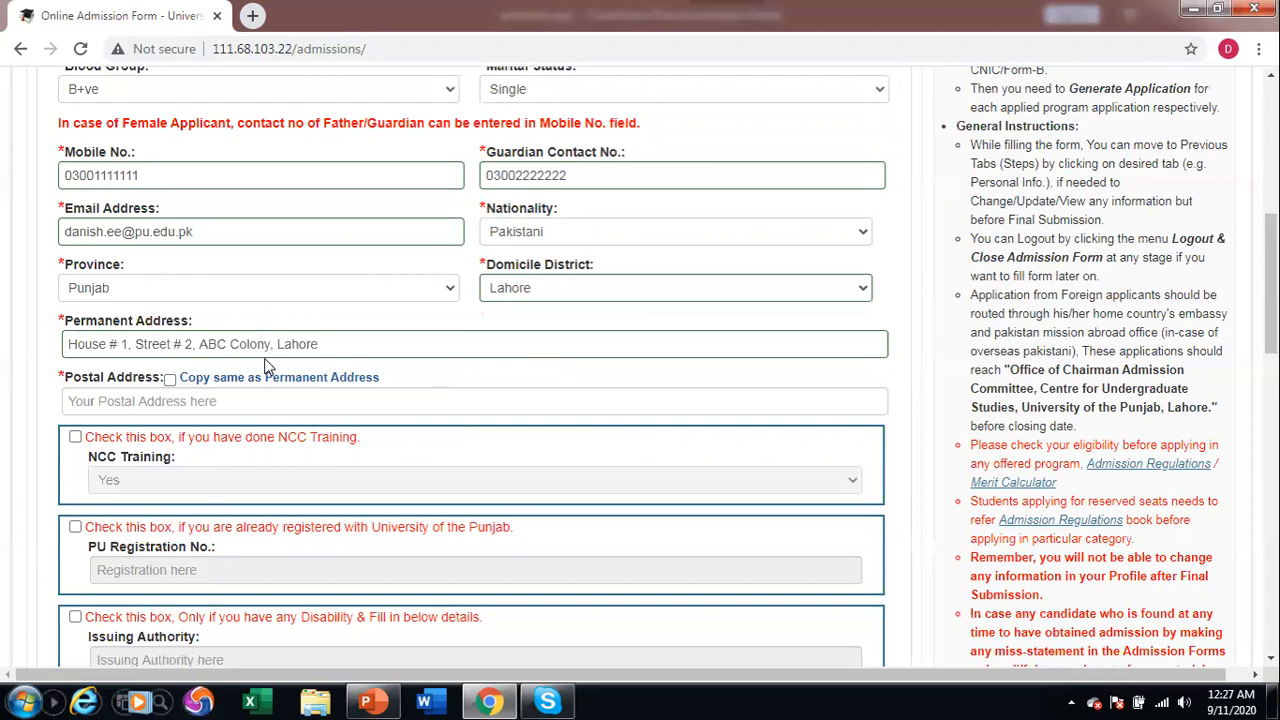
Enter the permanent address, copy it as the postal address, and tick already registered with PU.
click(340, 350)
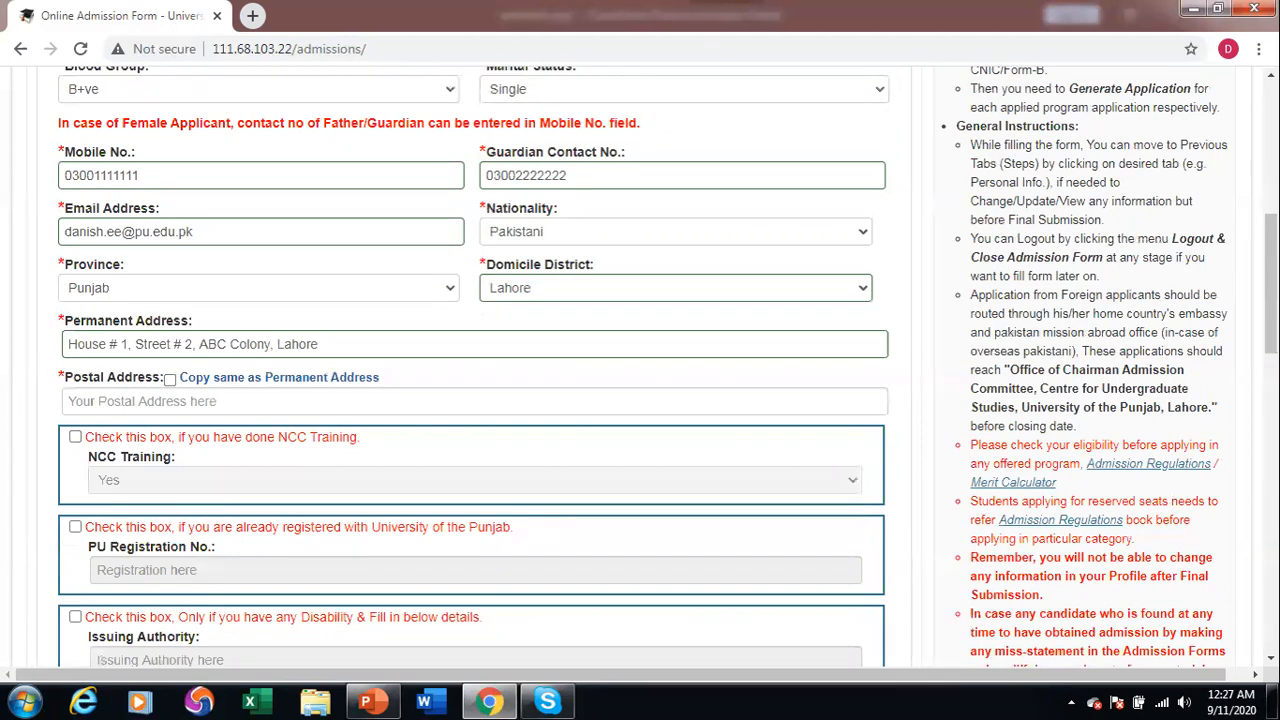
click(197, 385)
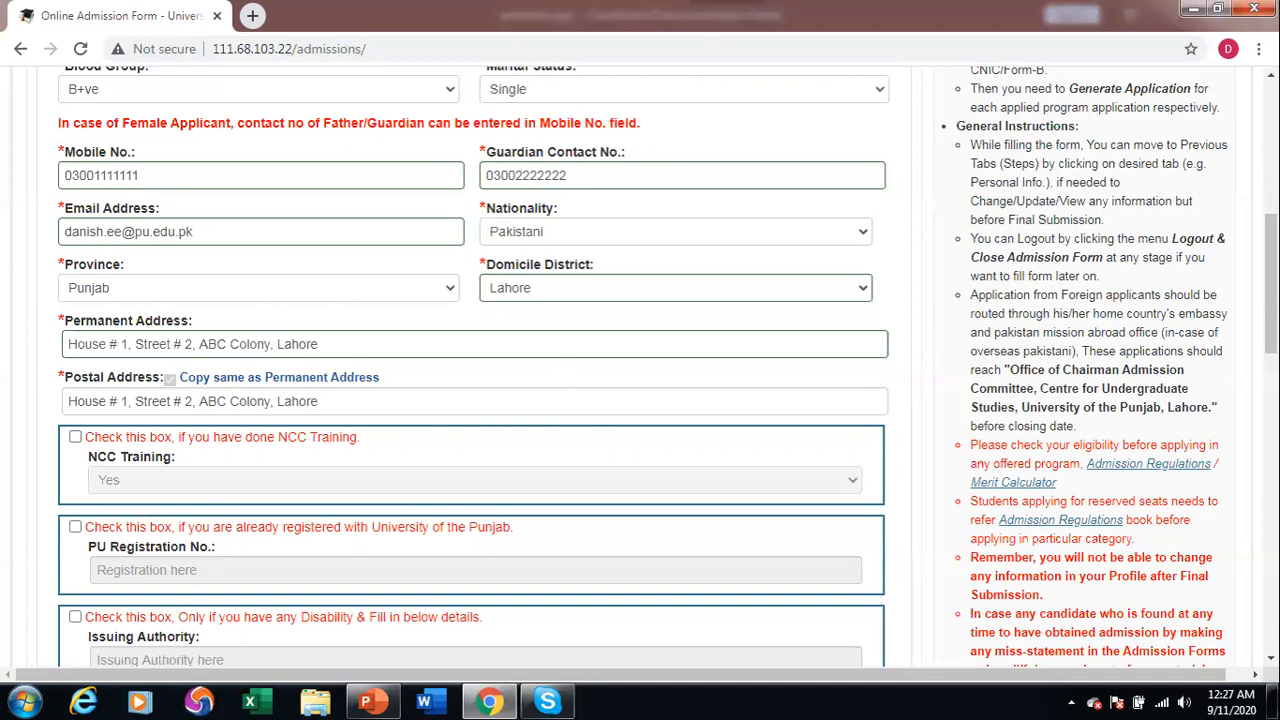
click(75, 526)
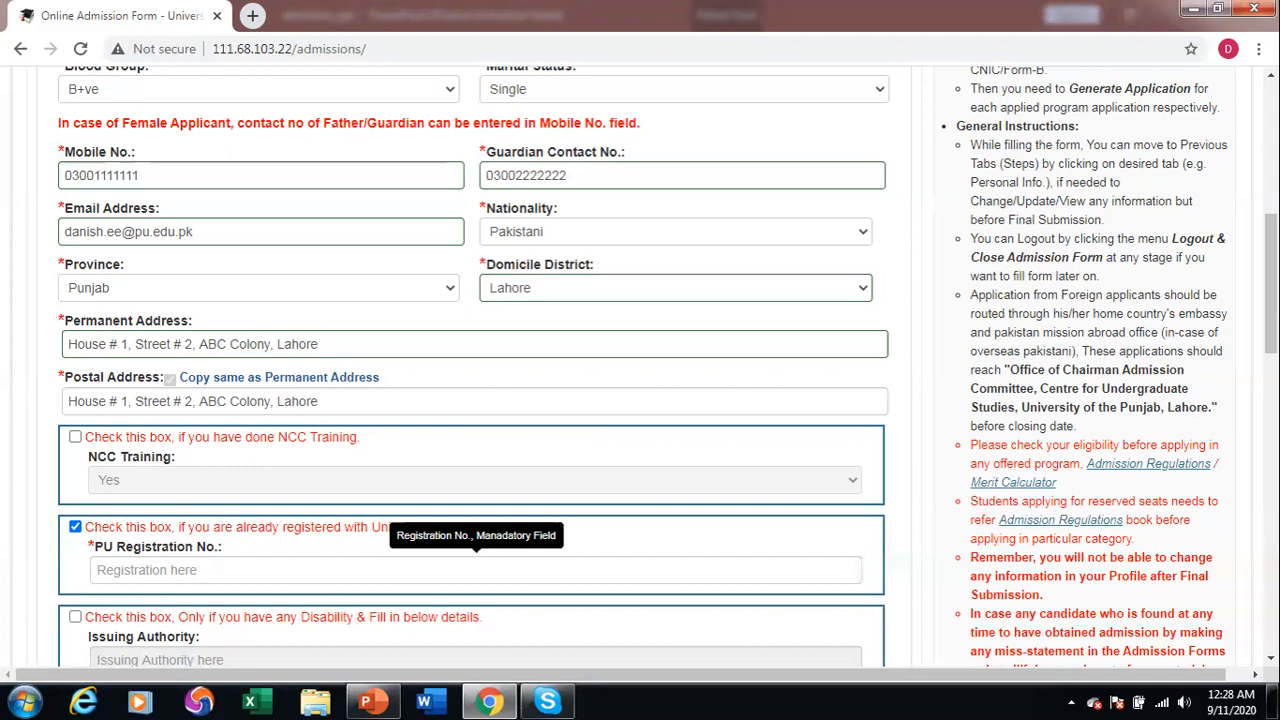
Untick the already-registered-with-PU option and scroll through the remaining optional sections.
click(75, 526)
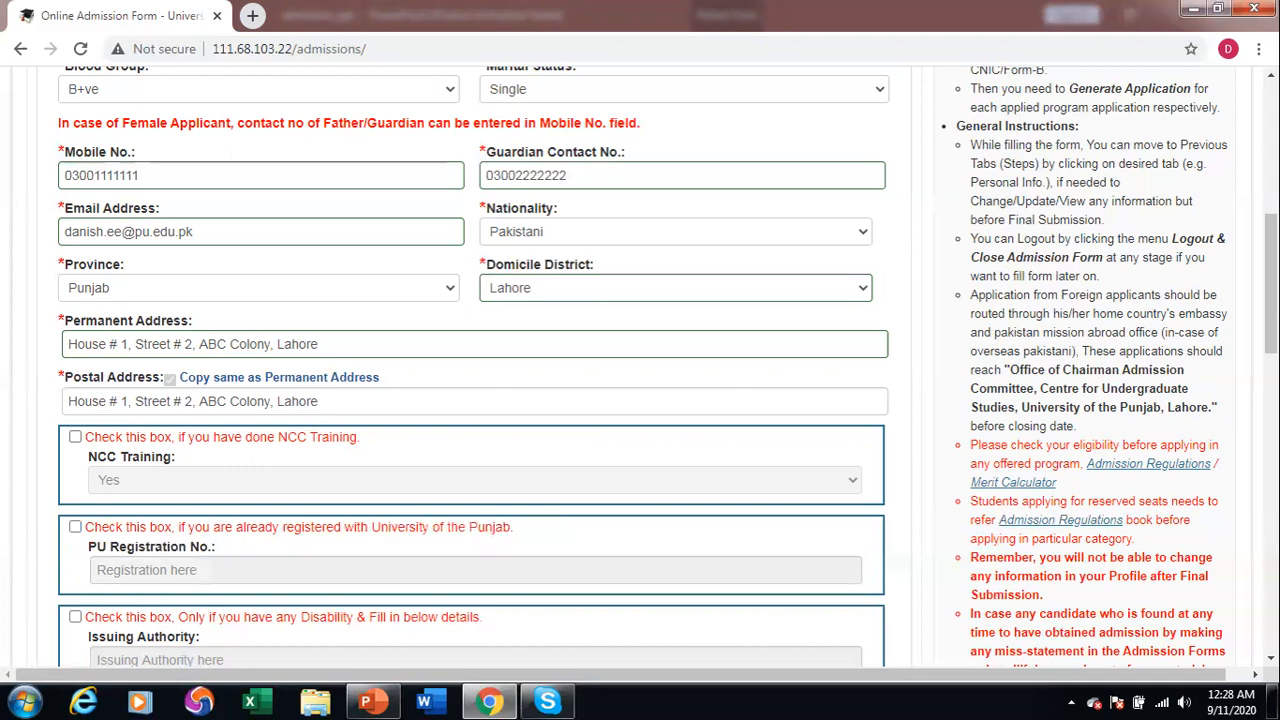
scroll(470, 360, down, 5)
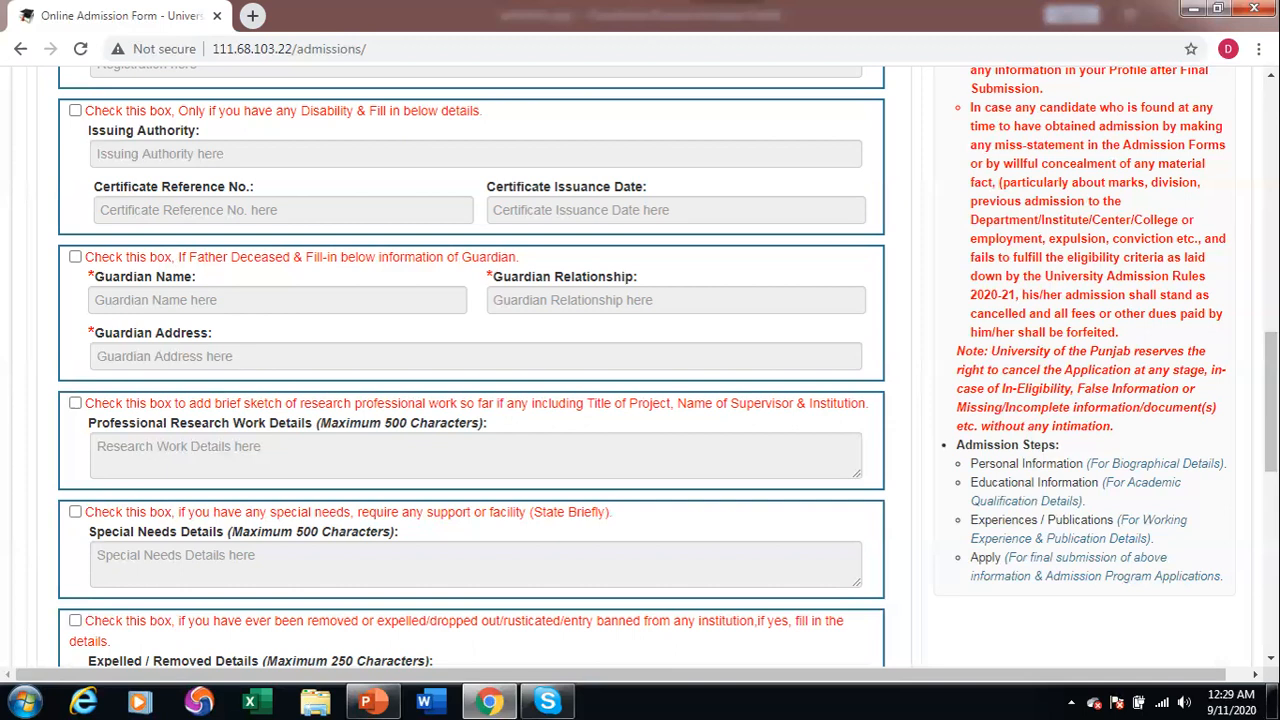
scroll(470, 360, down, 3)
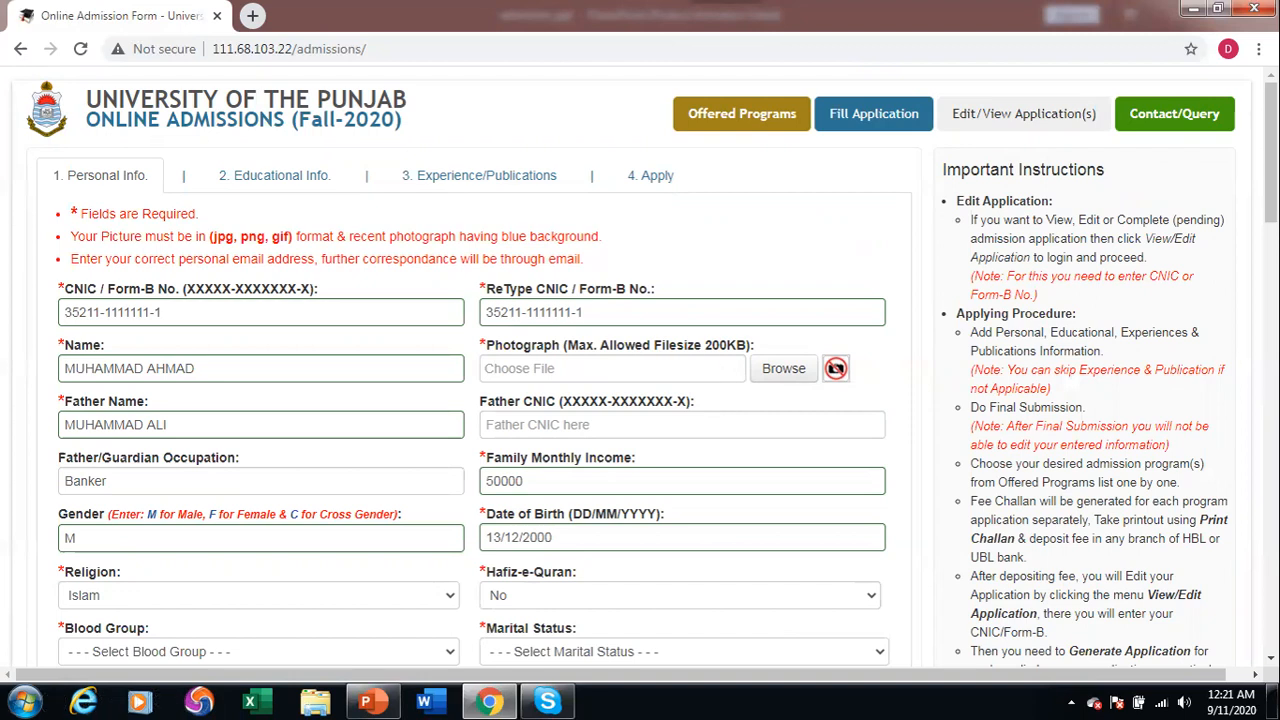
Attach photo.png as the applicant's photograph.
click(783, 369)
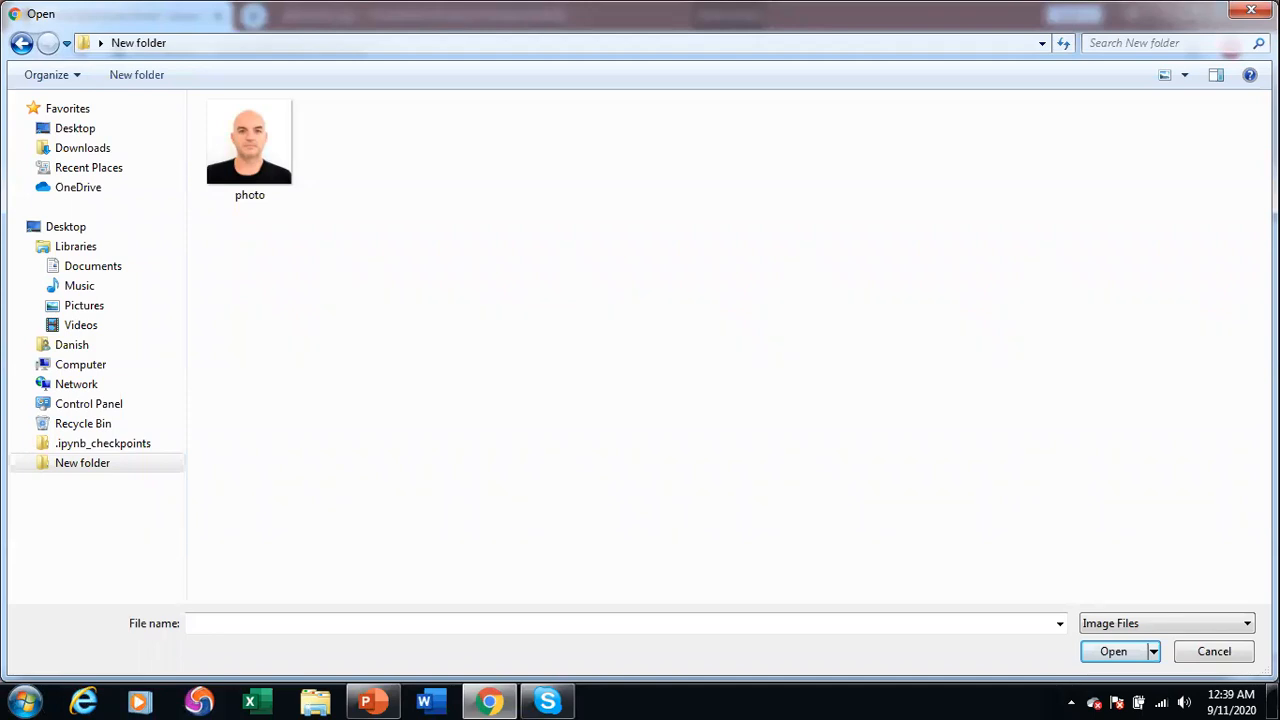
double_click(236, 157)
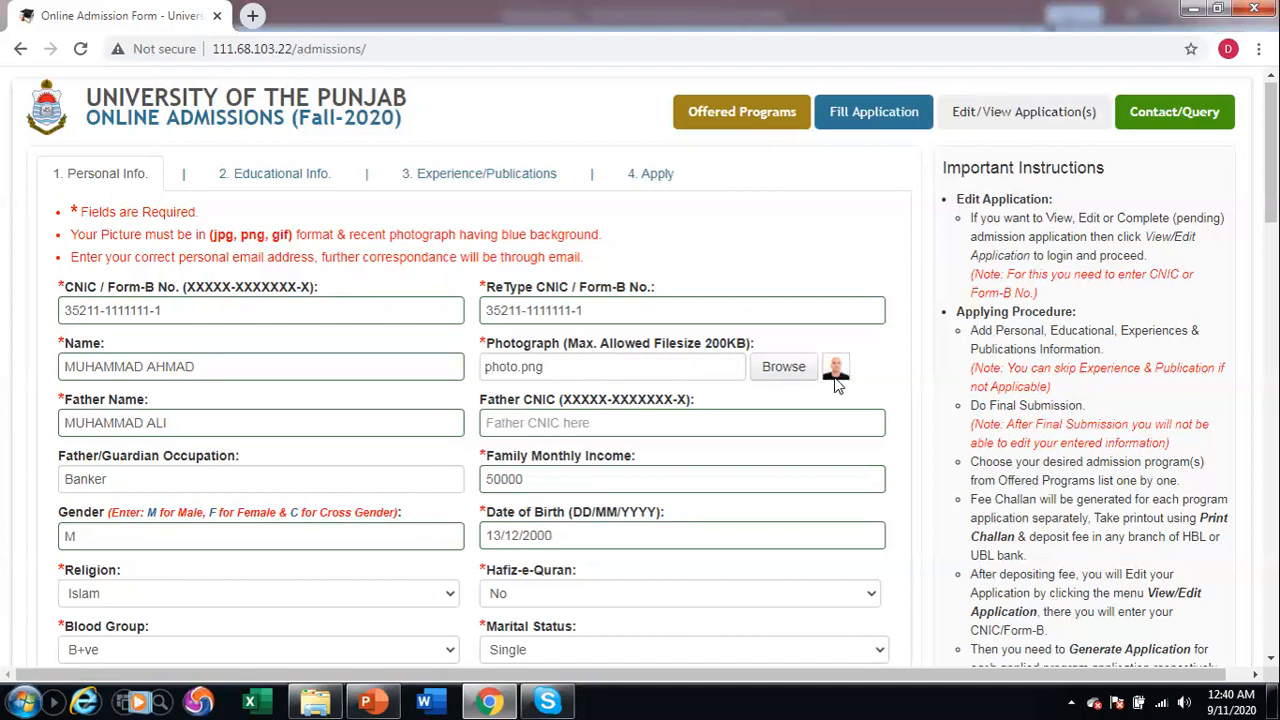
scroll(838, 386, down, 15)
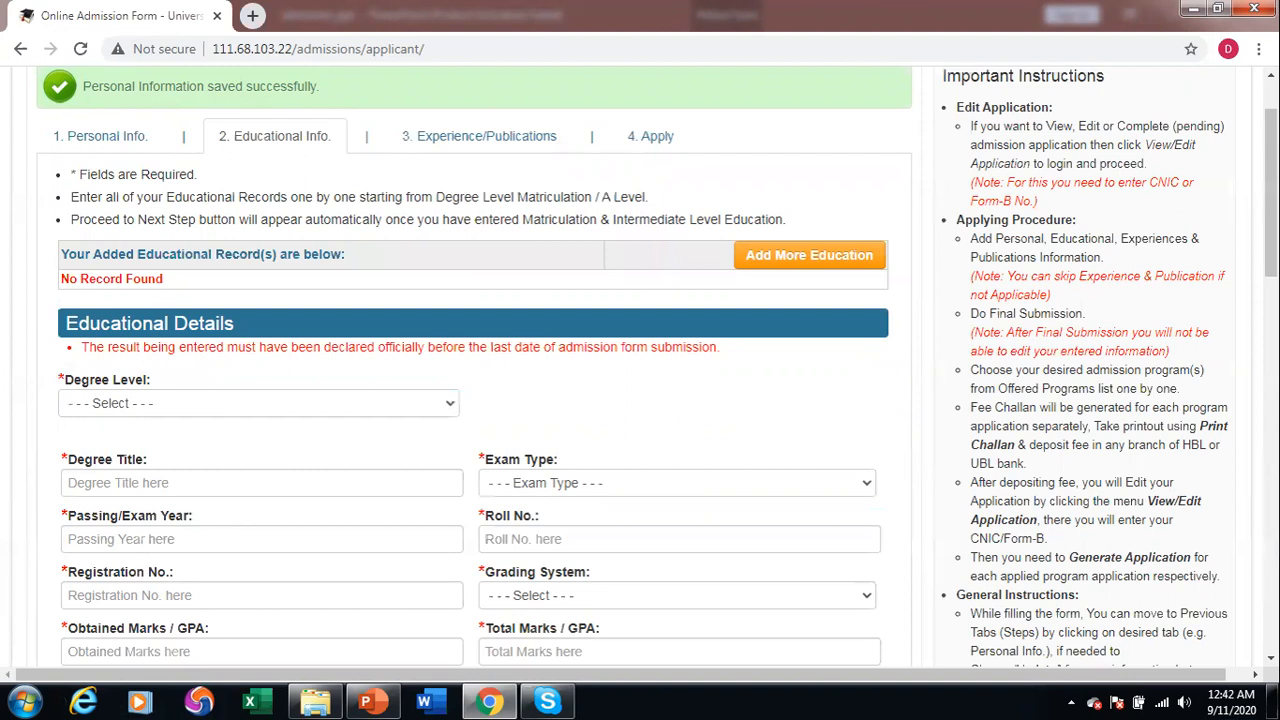
Choose the Intermediate / A Level degree level for the new education record.
click(258, 403)
click(173, 442)
scroll(470, 400, down, 1)
click(258, 309)
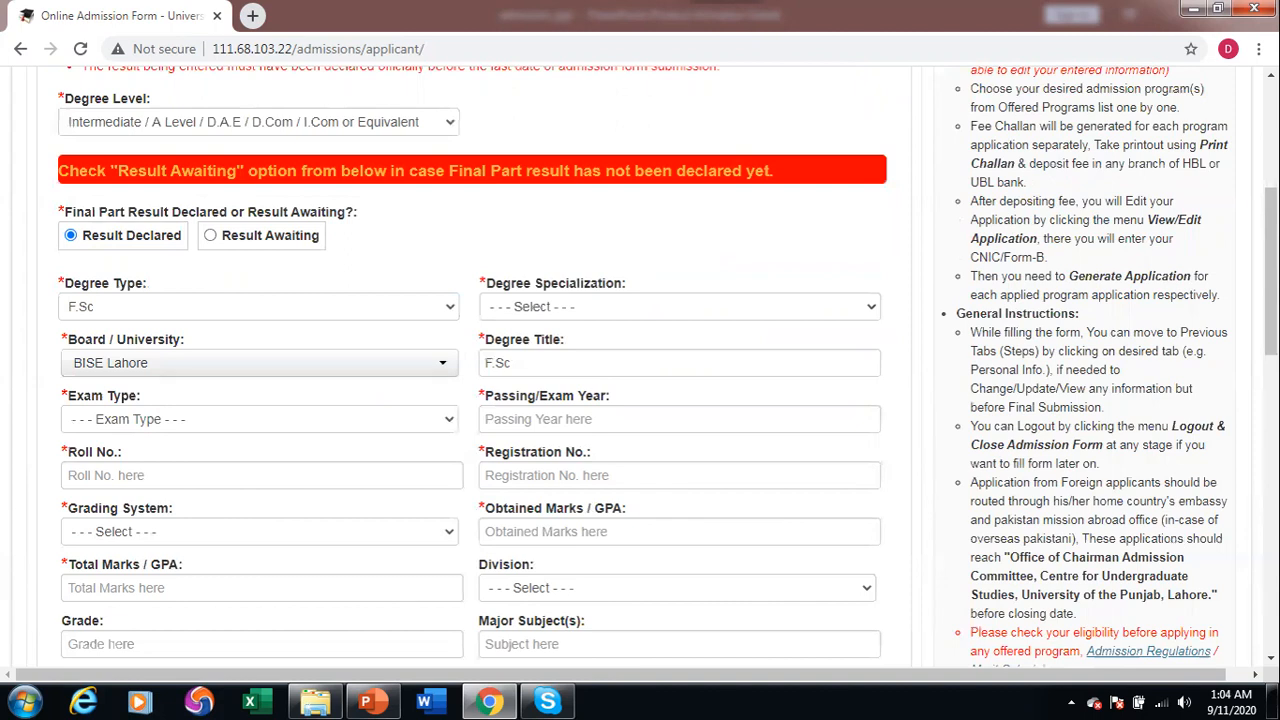
Choose Pre-Engineering specialization and the exam type, then enter the roll and registration numbers.
click(680, 306)
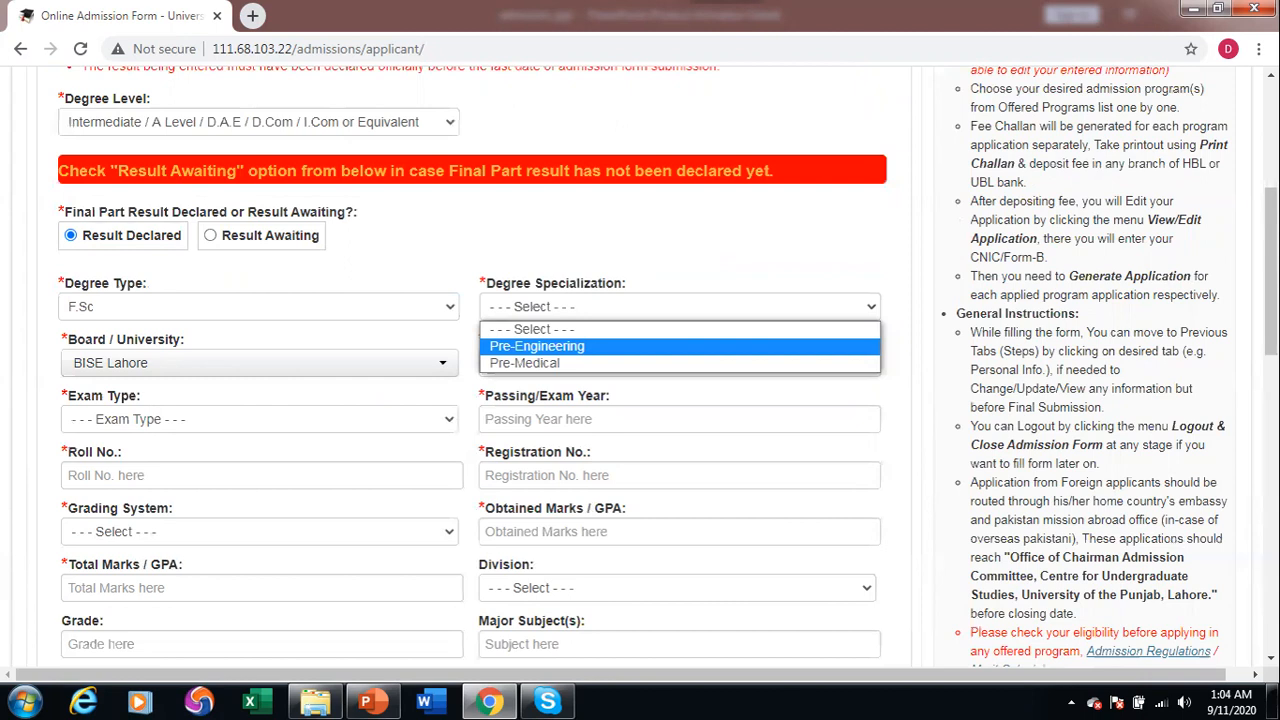
key(Return)
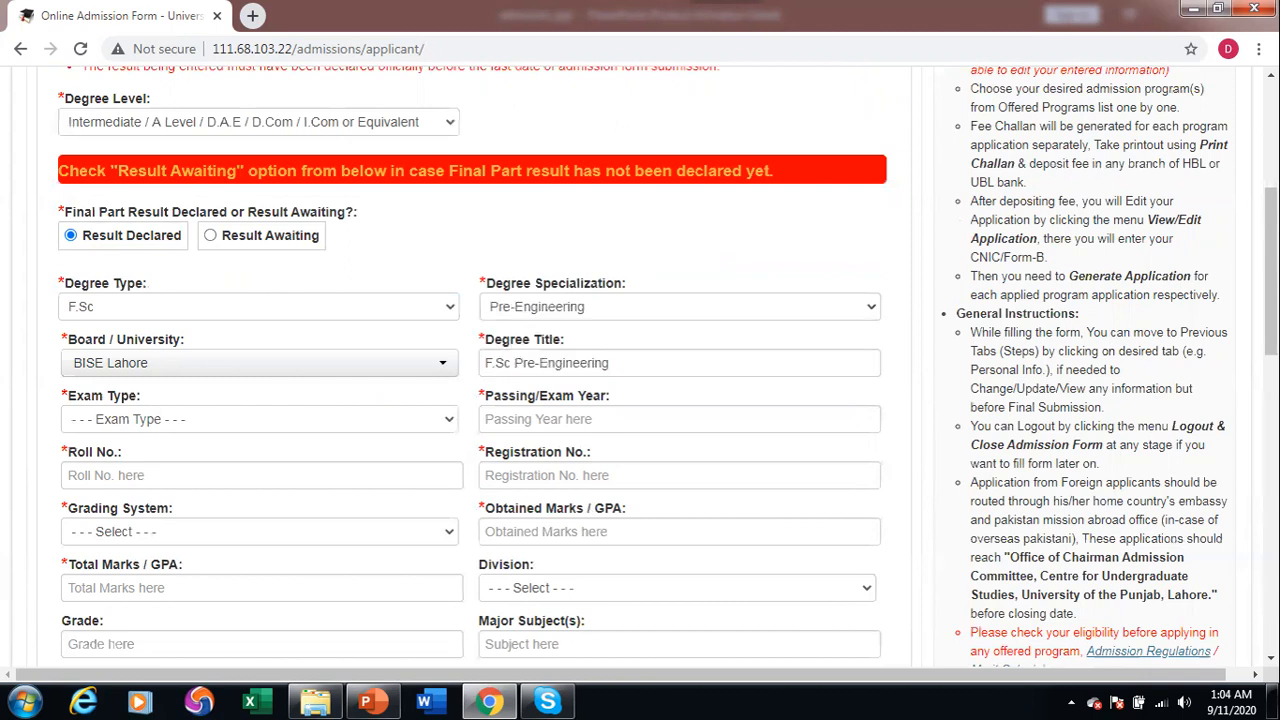
key(alt+Down)
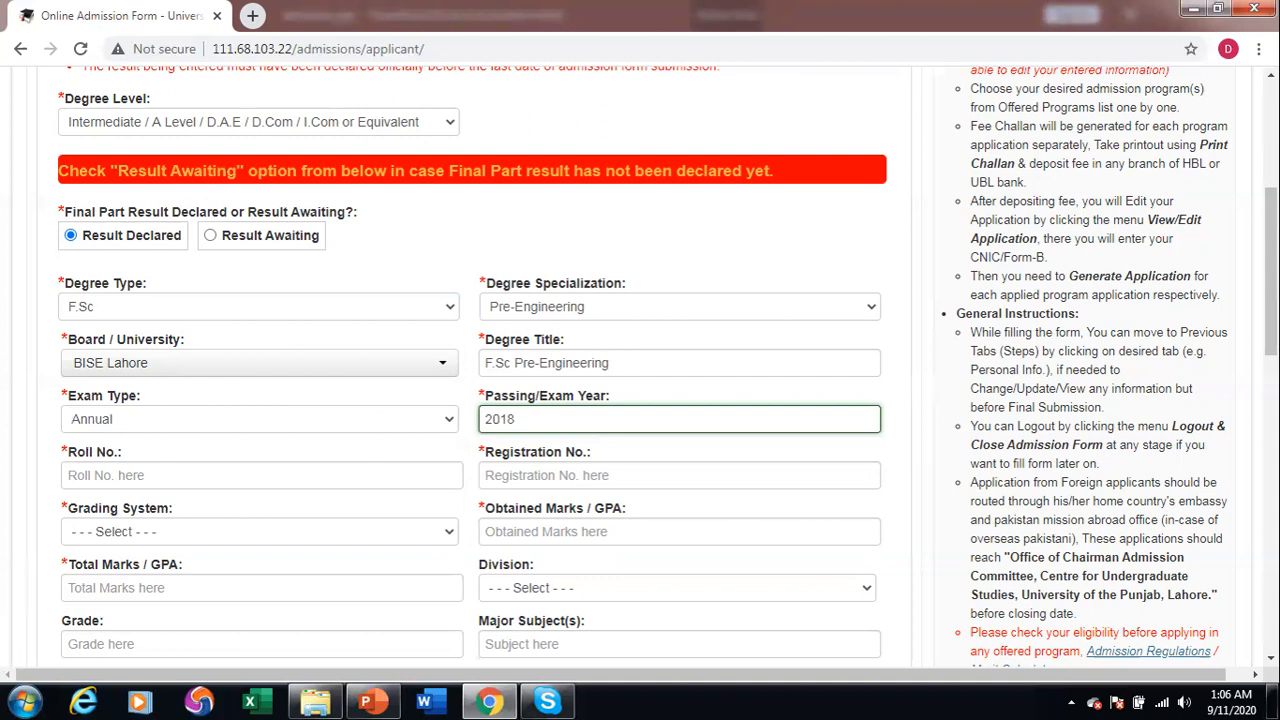
key(Tab)
text(123456)
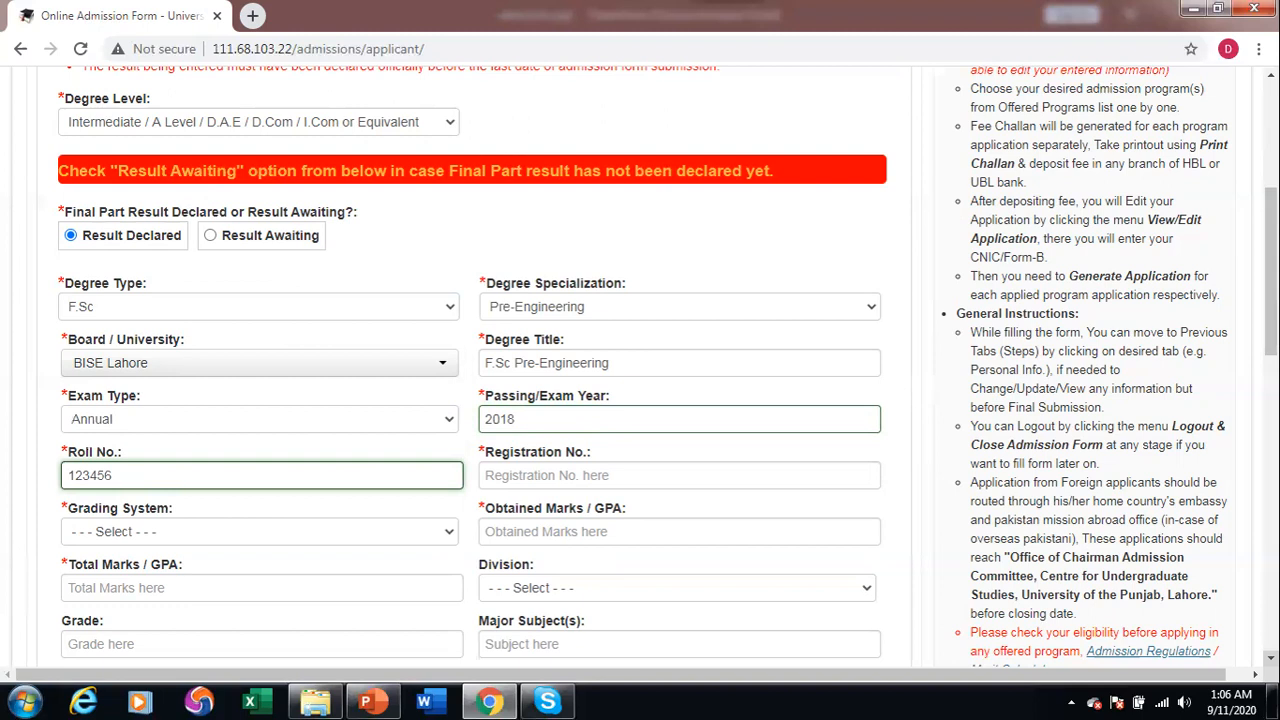
key(Tab)
text(567890)
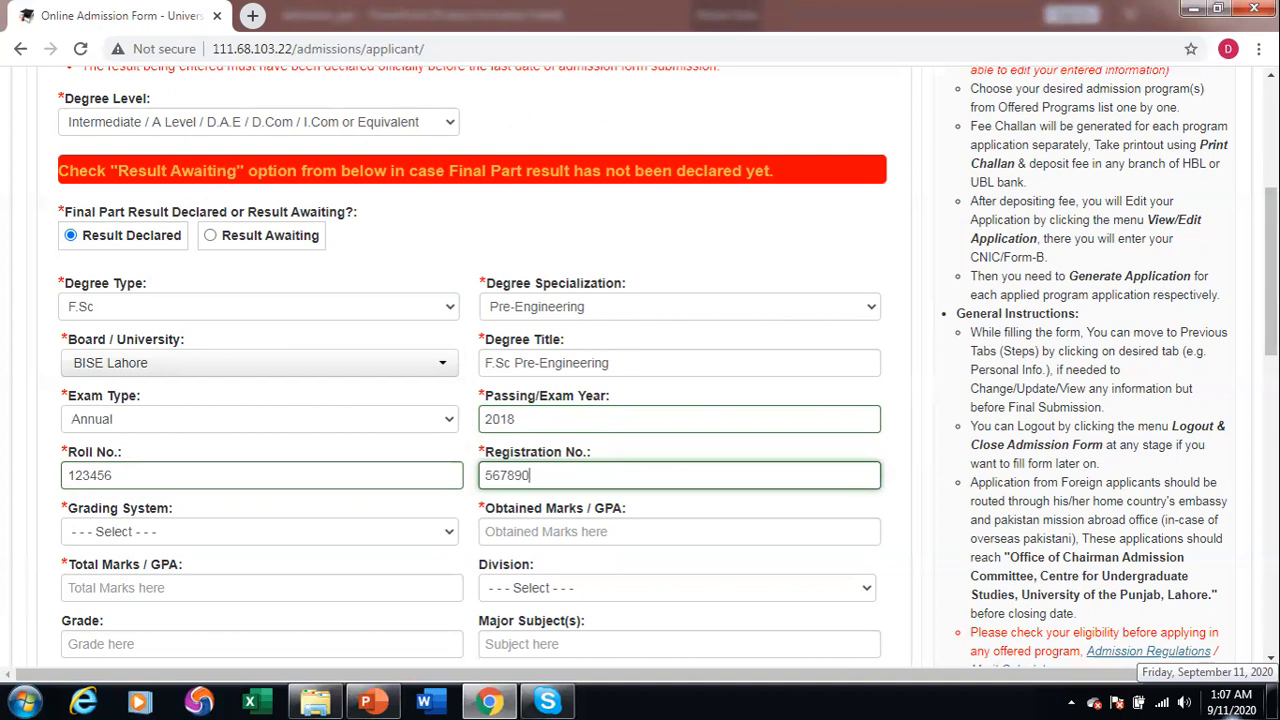
Enter 910 of 1100 marks under Marks grading and save the intermediate record.
click(259, 531)
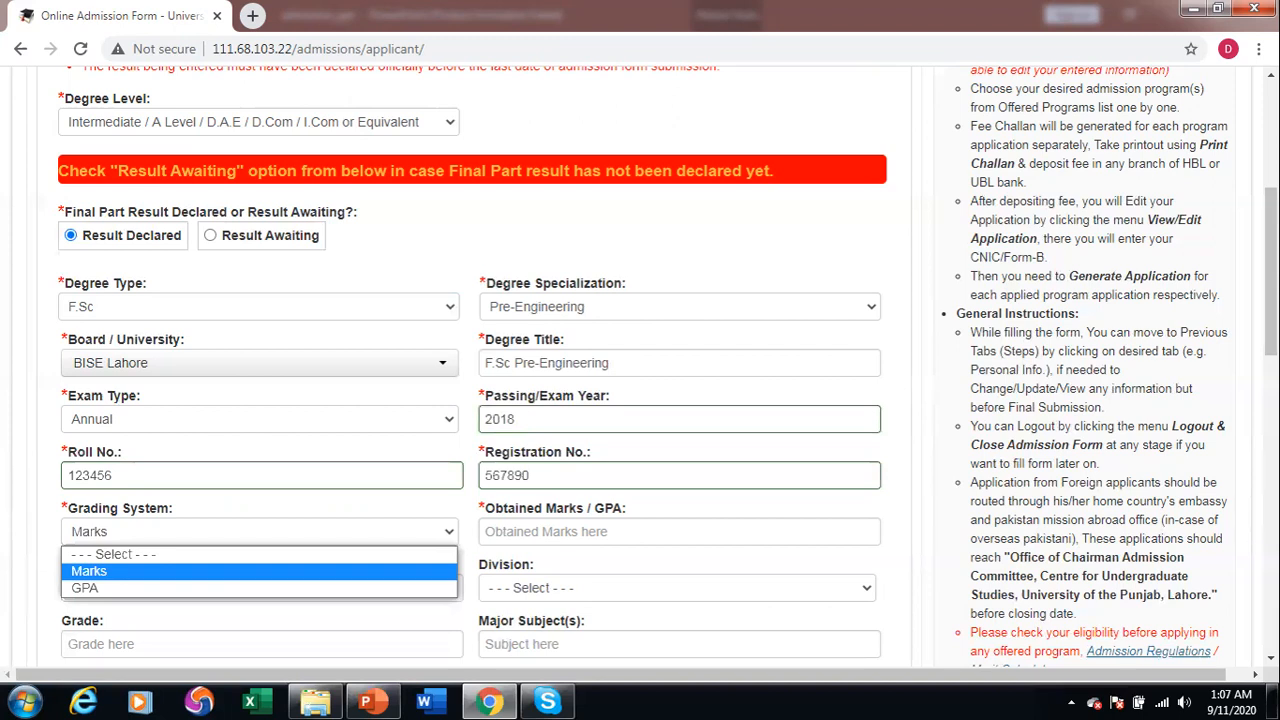
key(Tab)
text(910)
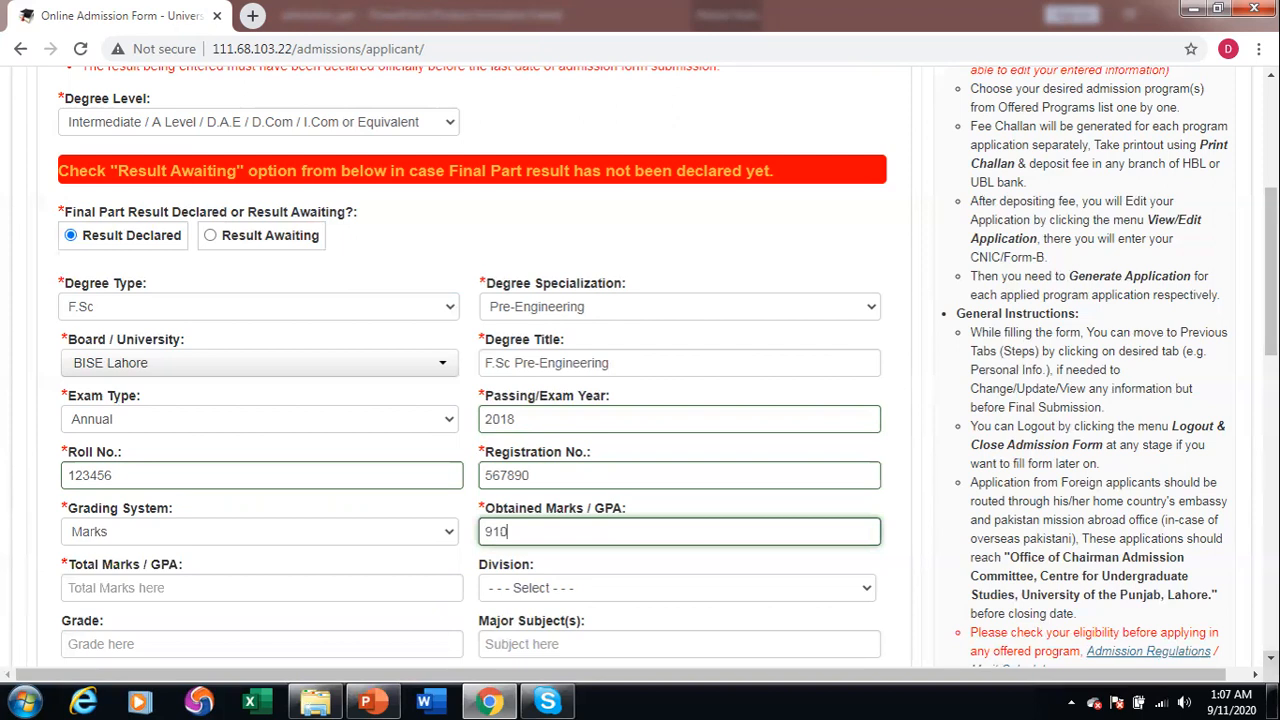
key(Tab)
text(1100)
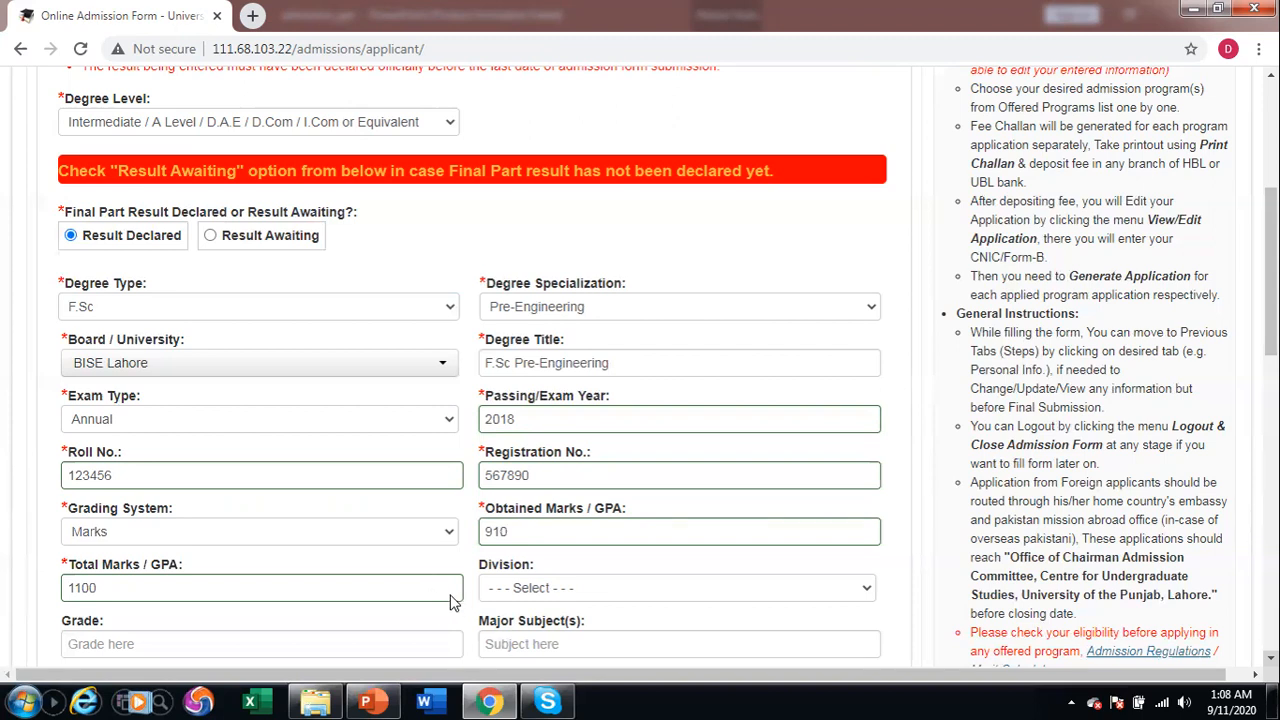
key(Tab)
scroll(500, 597, down, 1)
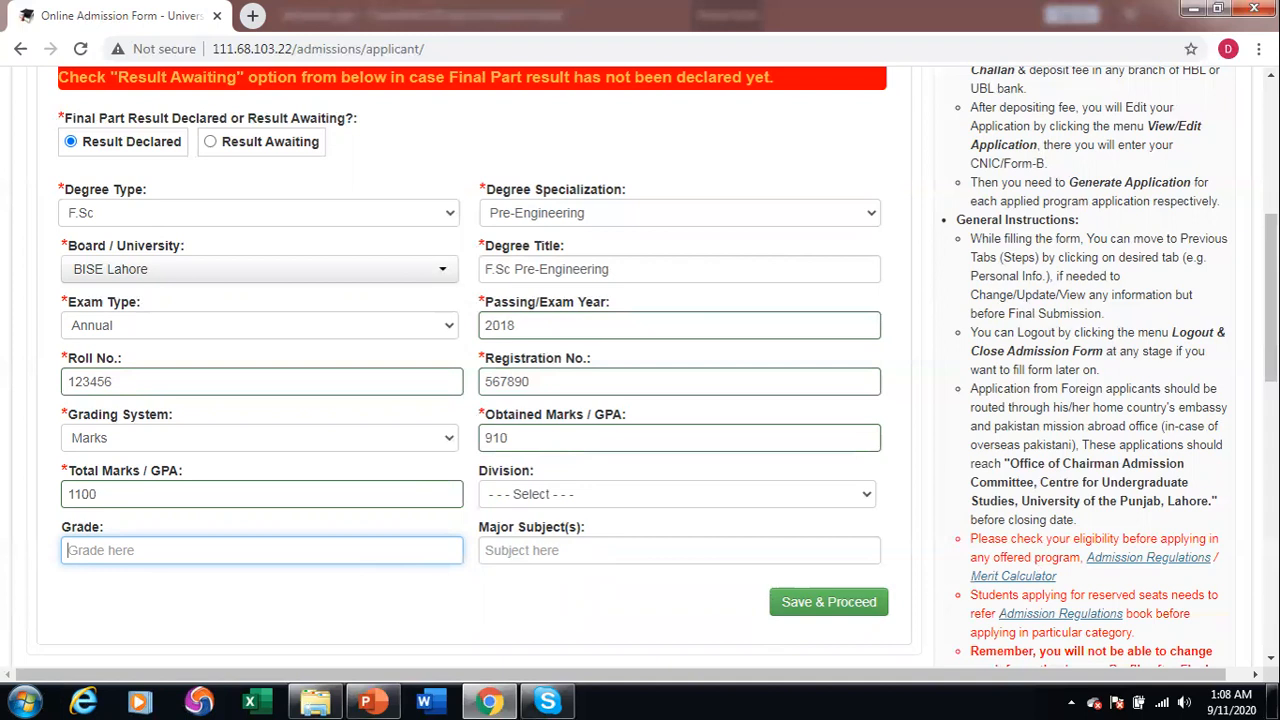
key(Return)
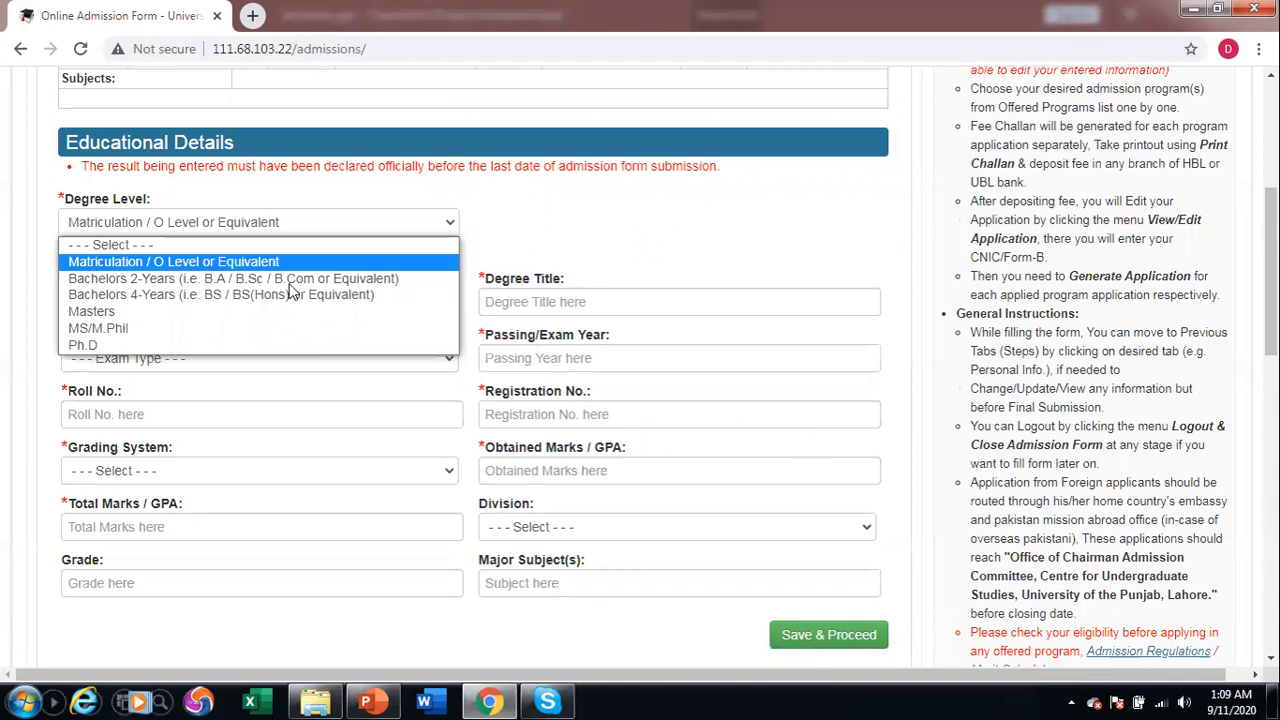
Confirm Matriculation level with board BISE Lahore and exam type Annual.
key(Return)
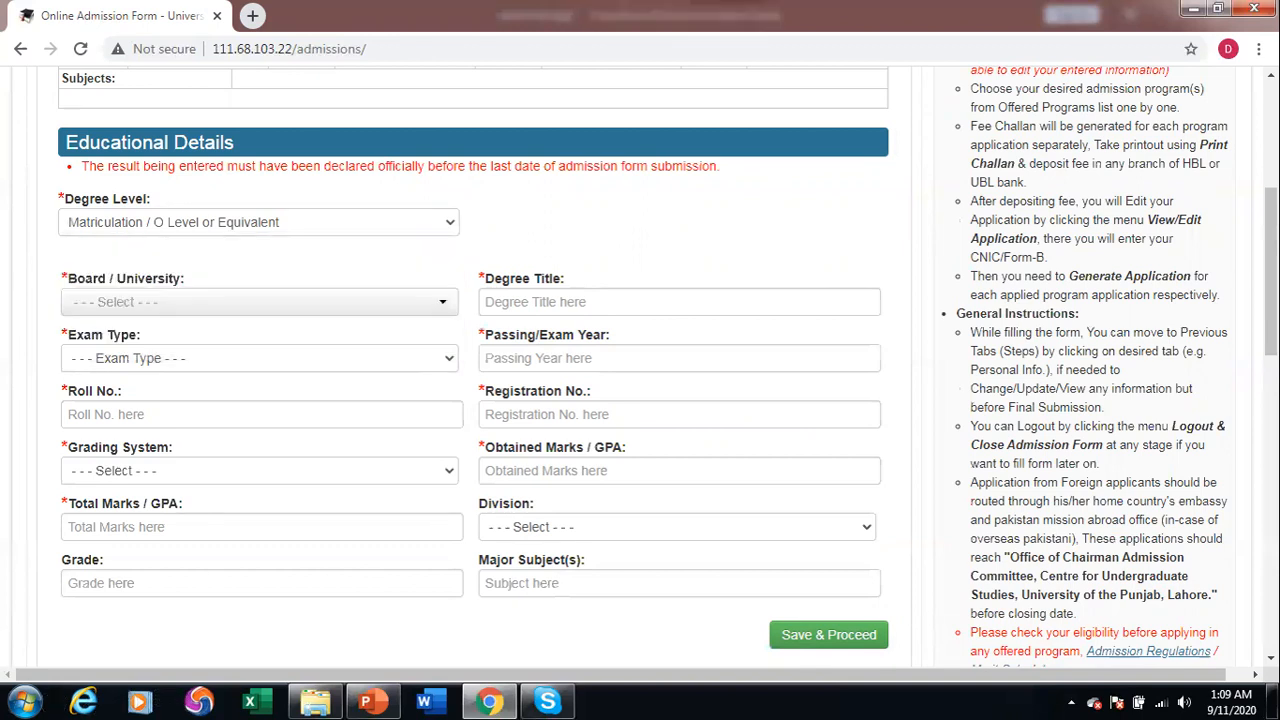
key(Tab)
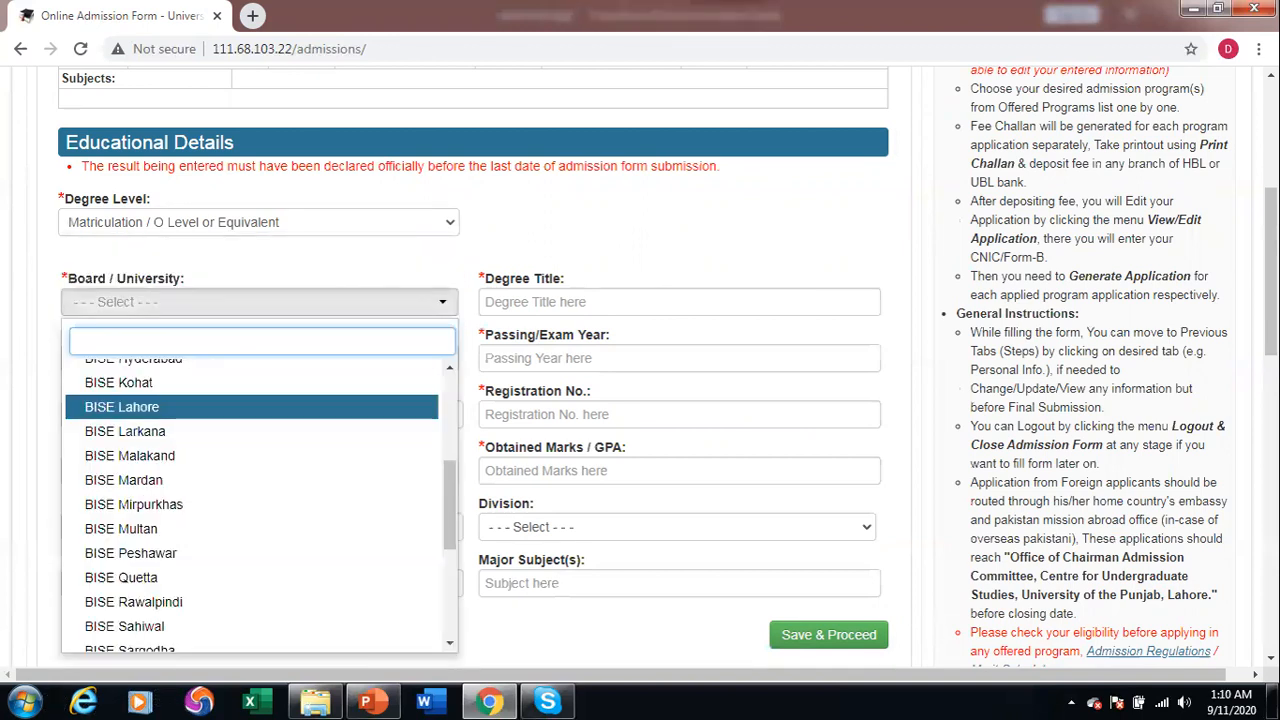
key(Return)
key(Tab)
key(alt+Down)
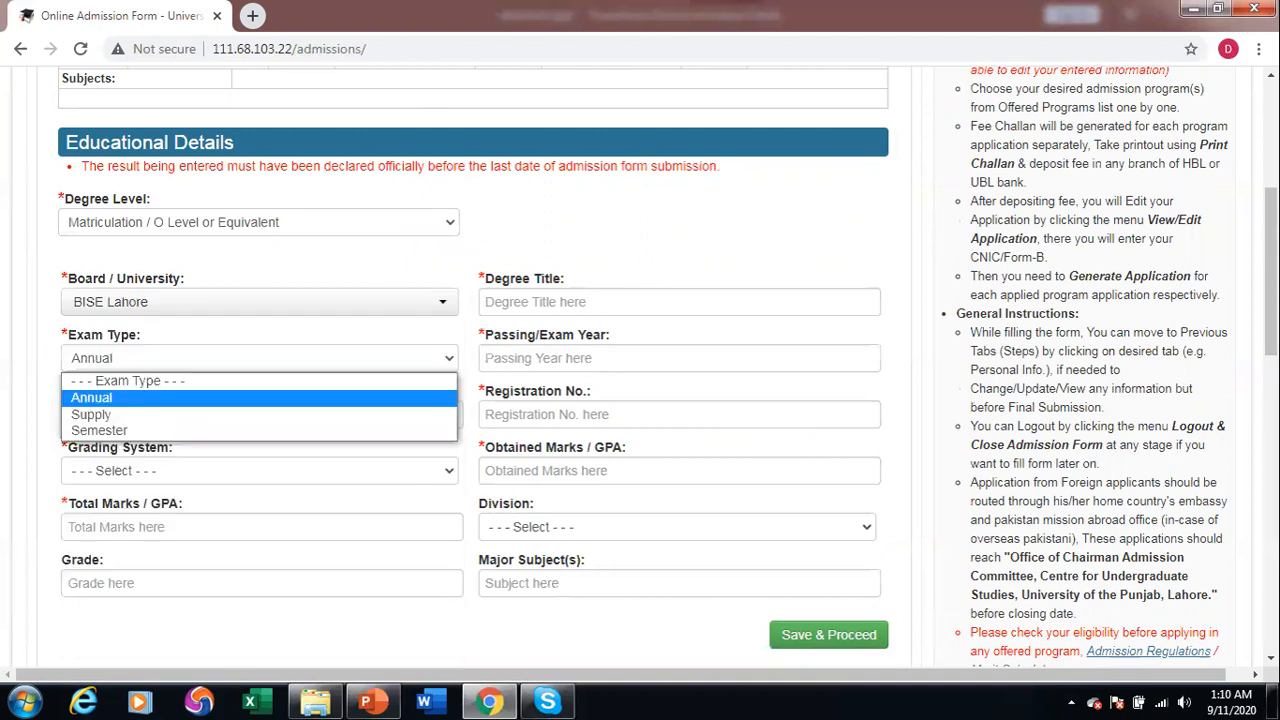
key(Return)
Enter degree title Matric, passing year 2016, and the roll and registration numbers.
click(522, 302)
text(Matric)
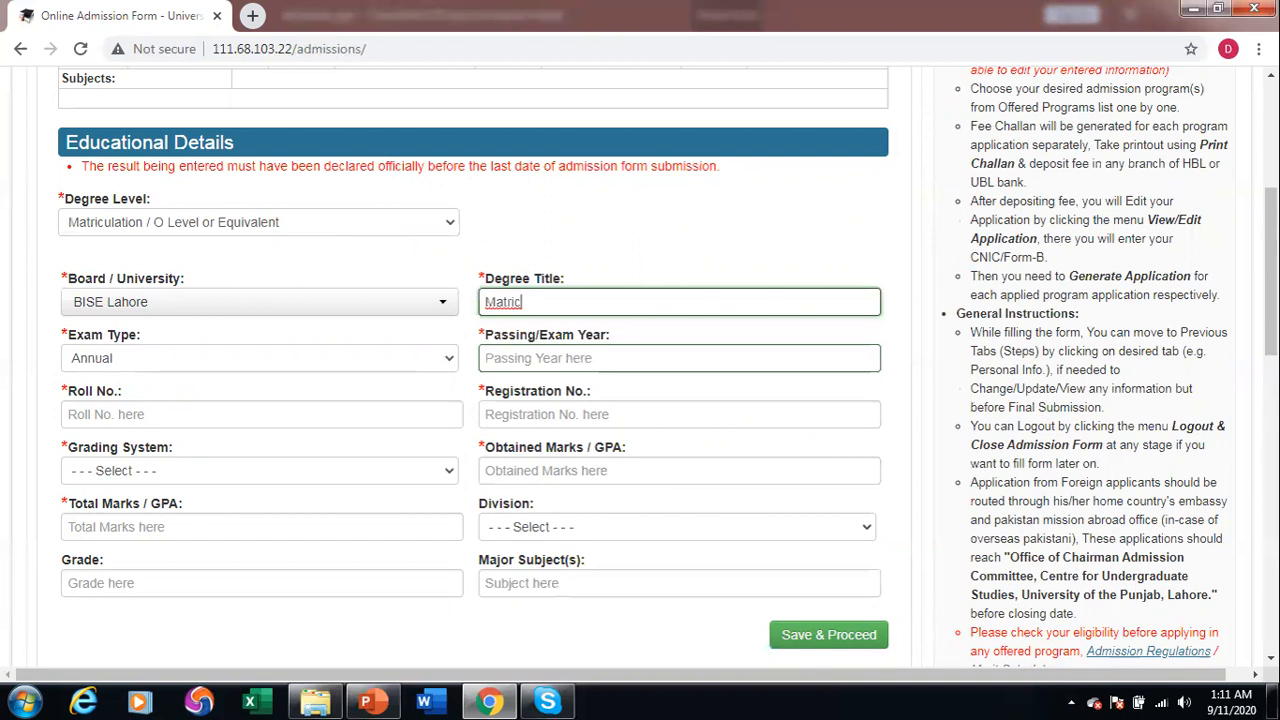
key(Tab)
text(2016)
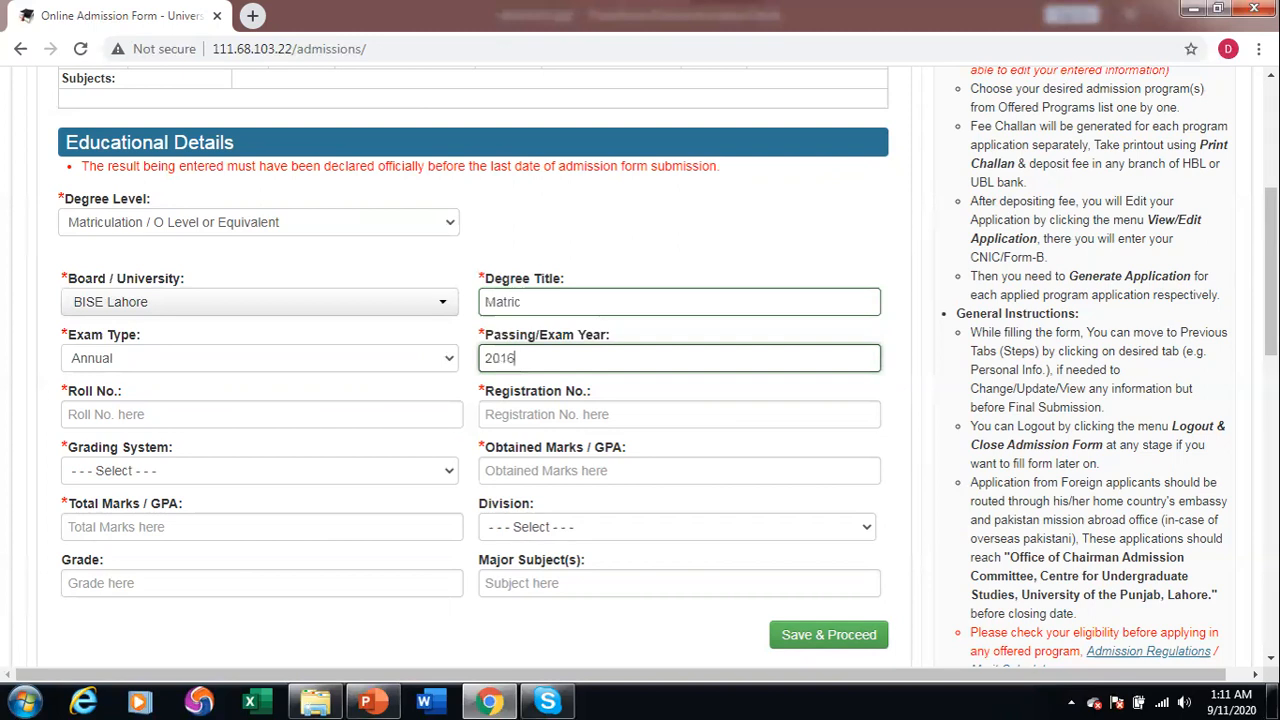
key(Tab)
text(123456)
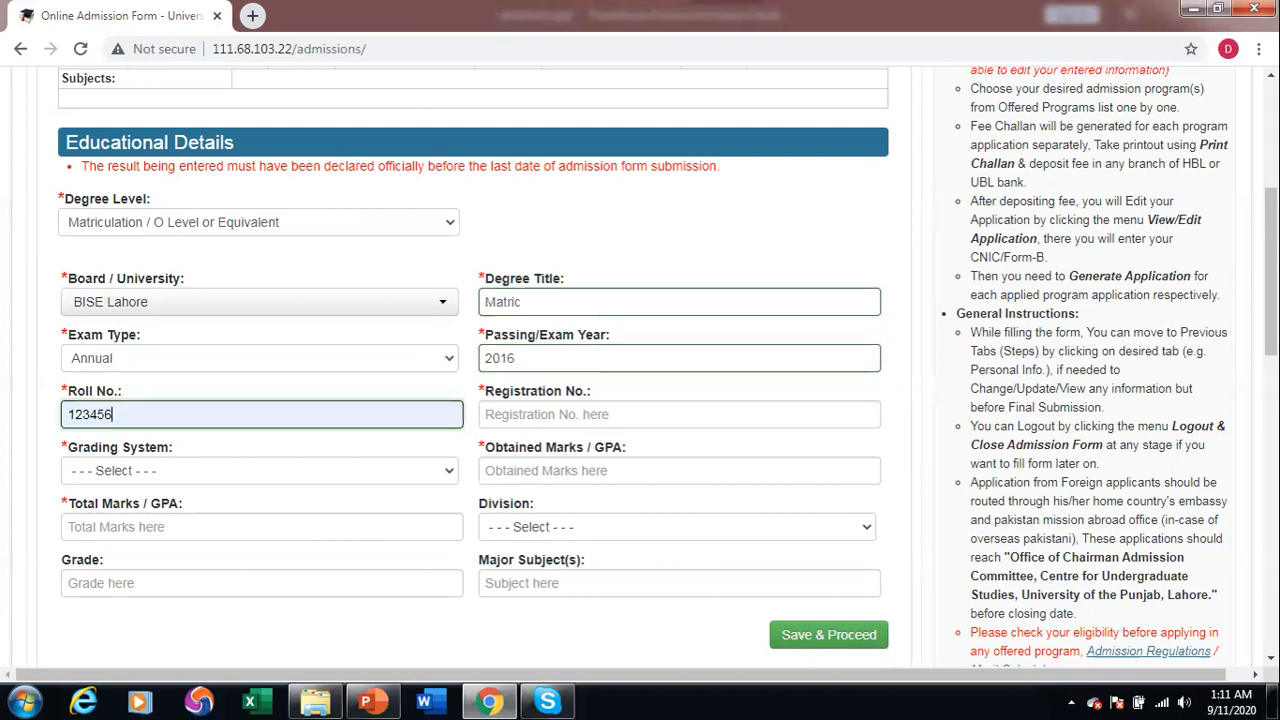
key(Tab)
text(567890)
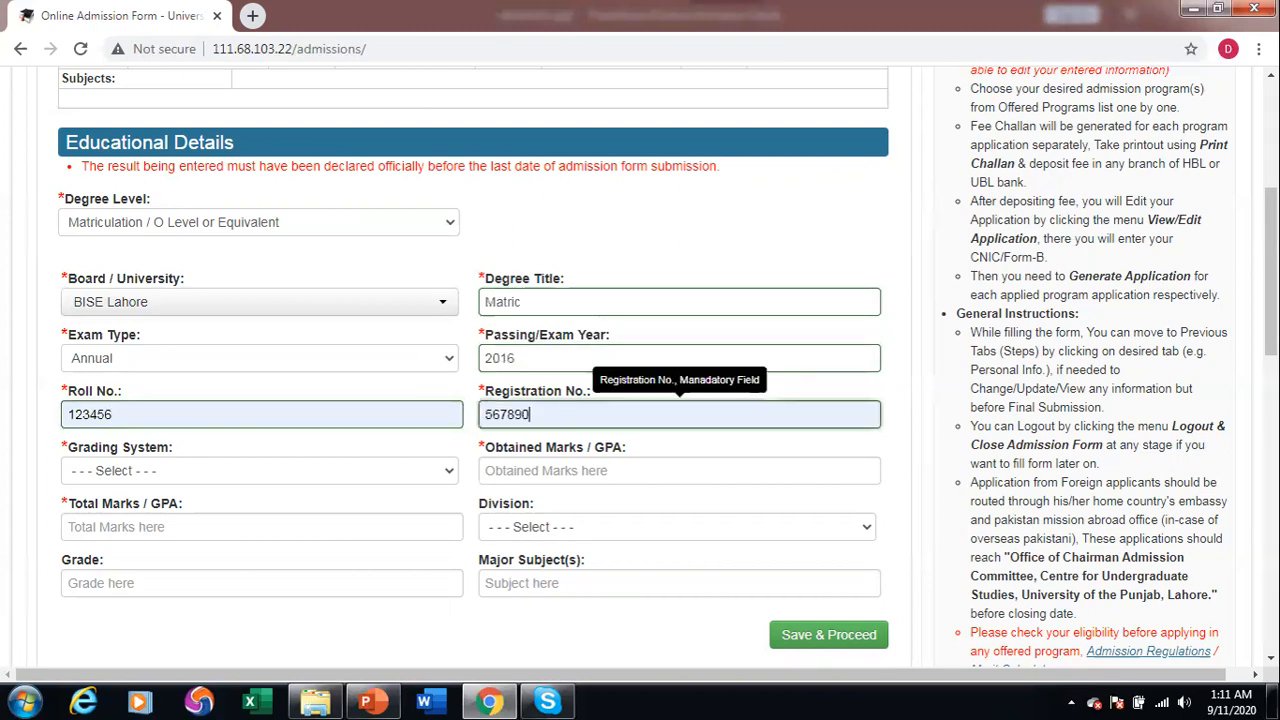
Set Marks grading, enter 950 of 1050 marks, and save the Matriculation record.
key(Tab)
key(Down)
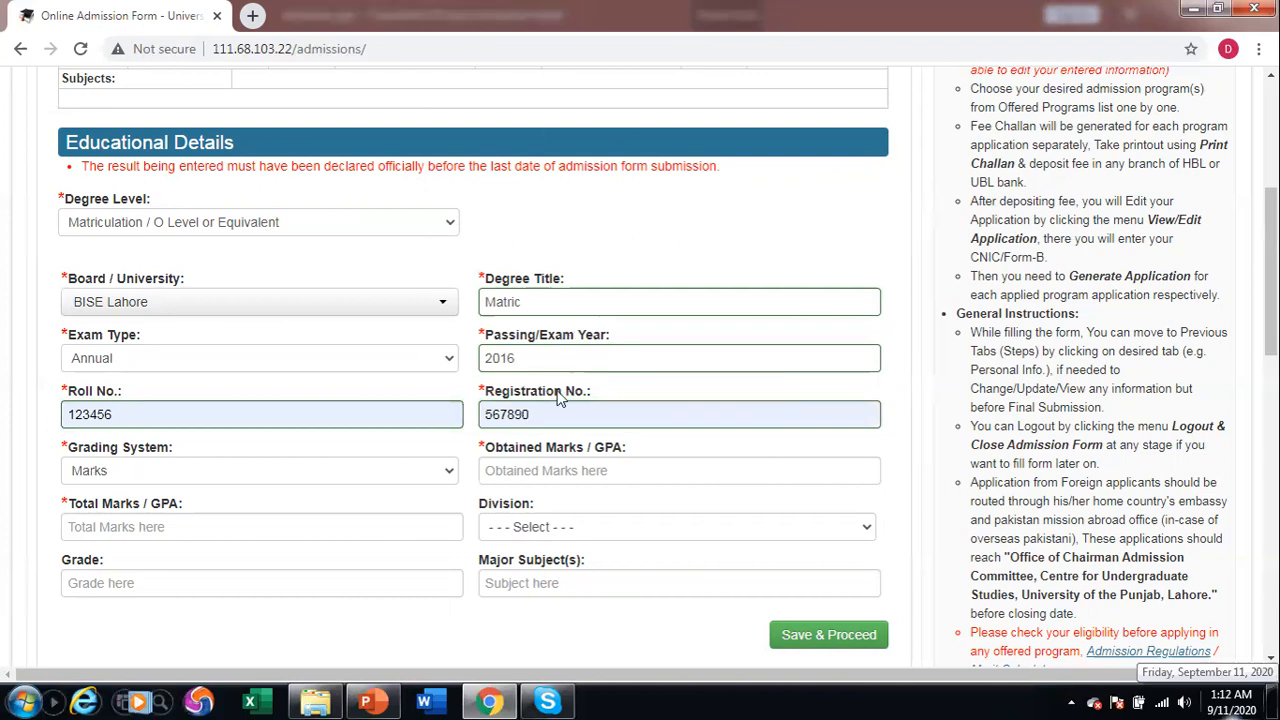
click(572, 481)
text(950)
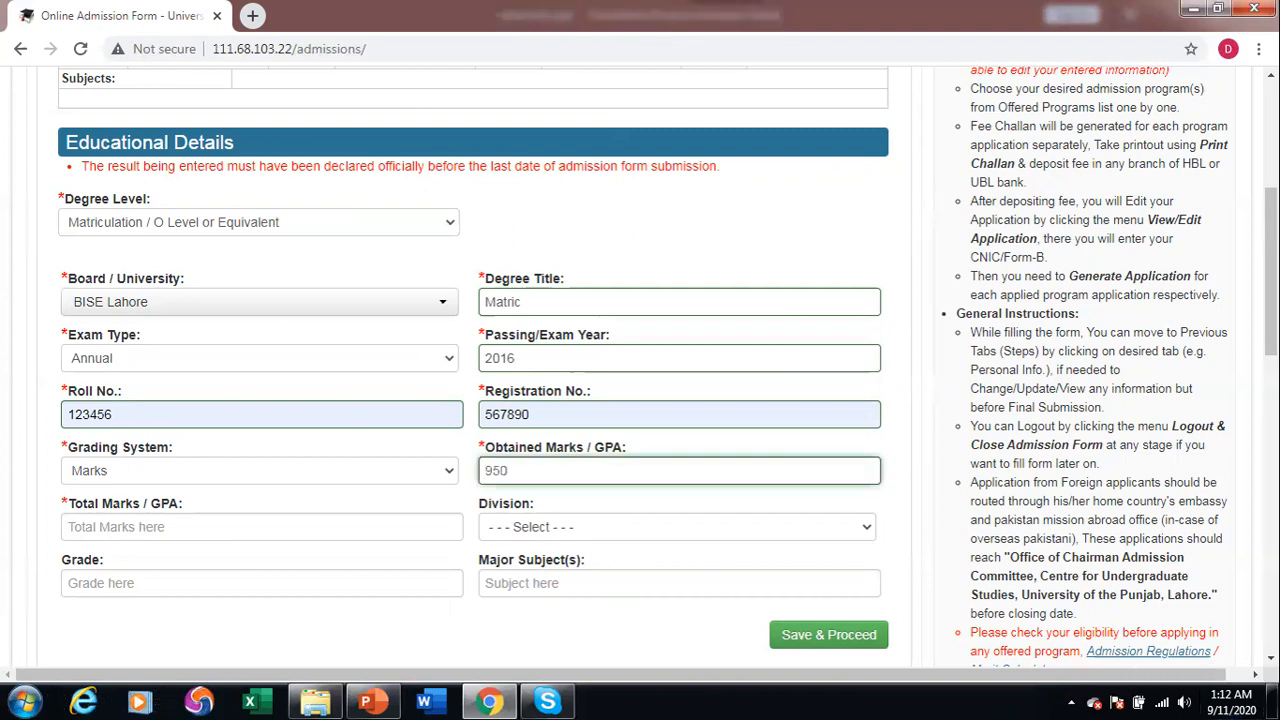
key(Tab)
text(1050)
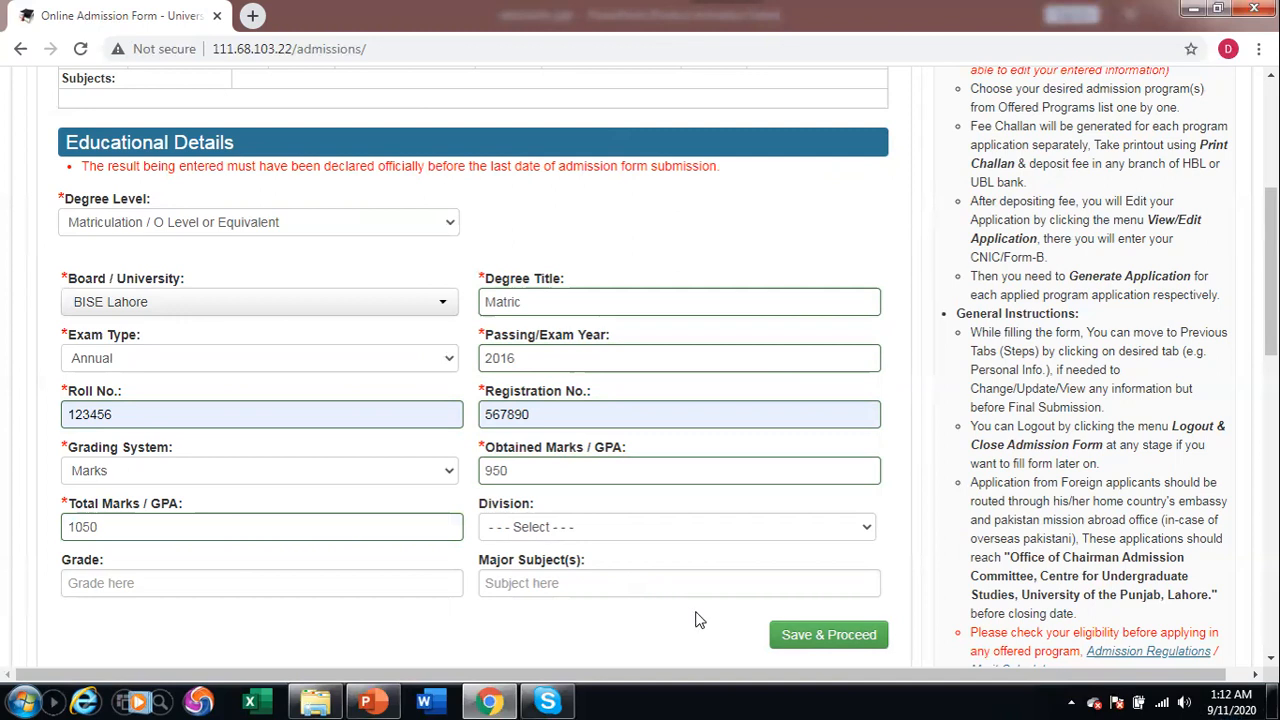
click(791, 632)
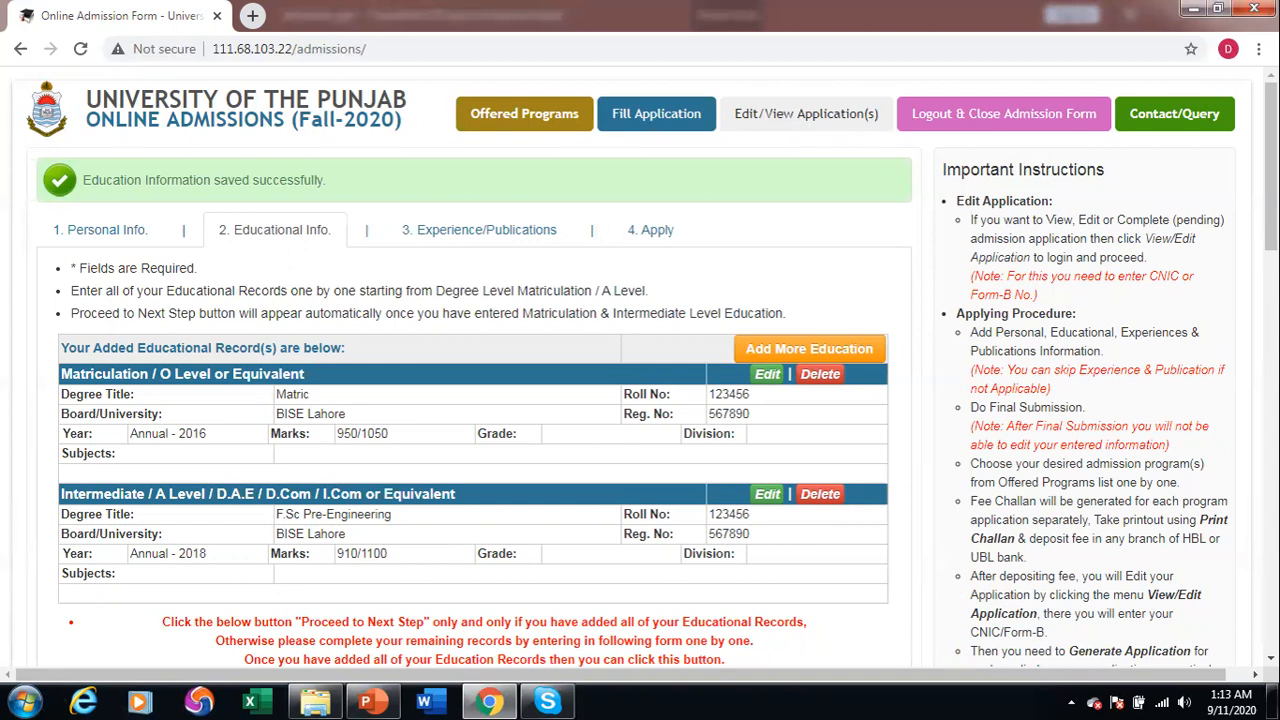
Scroll below the two saved education records to the Proceed to Next Step button.
scroll(470, 400, down, 3)
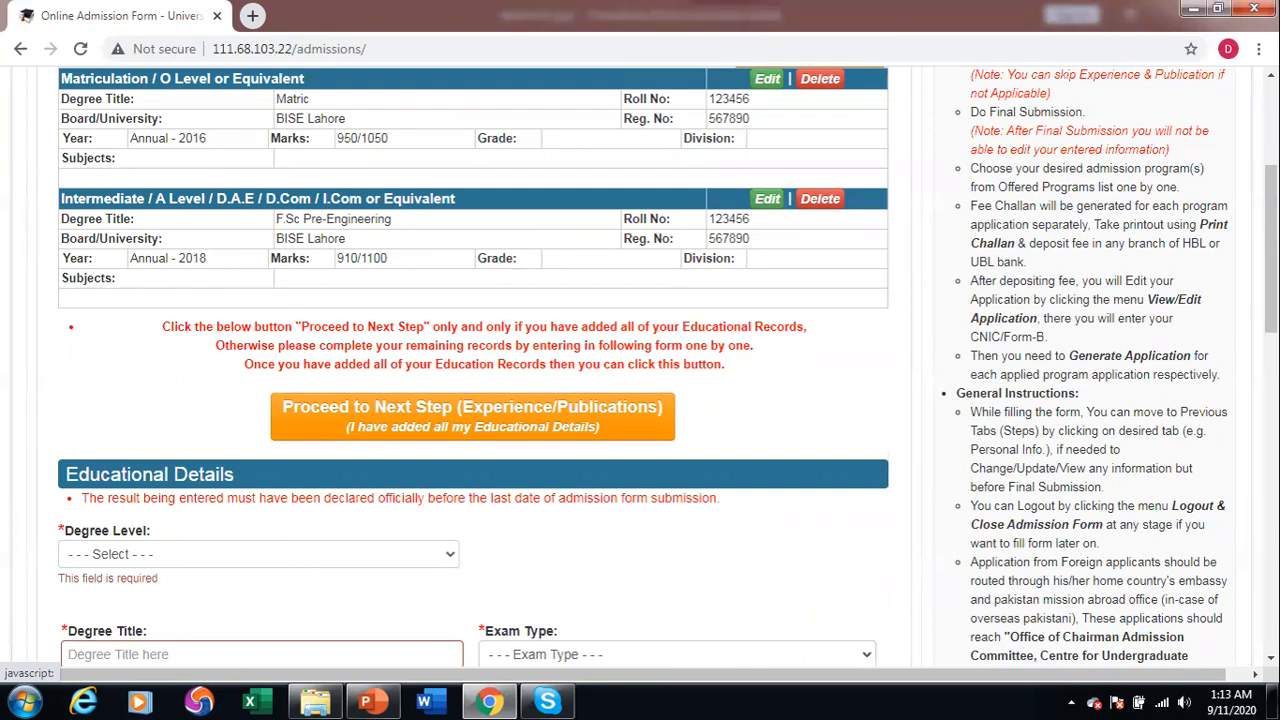
Move on to Experience/Publications and skip it since there is no job experience.
click(638, 420)
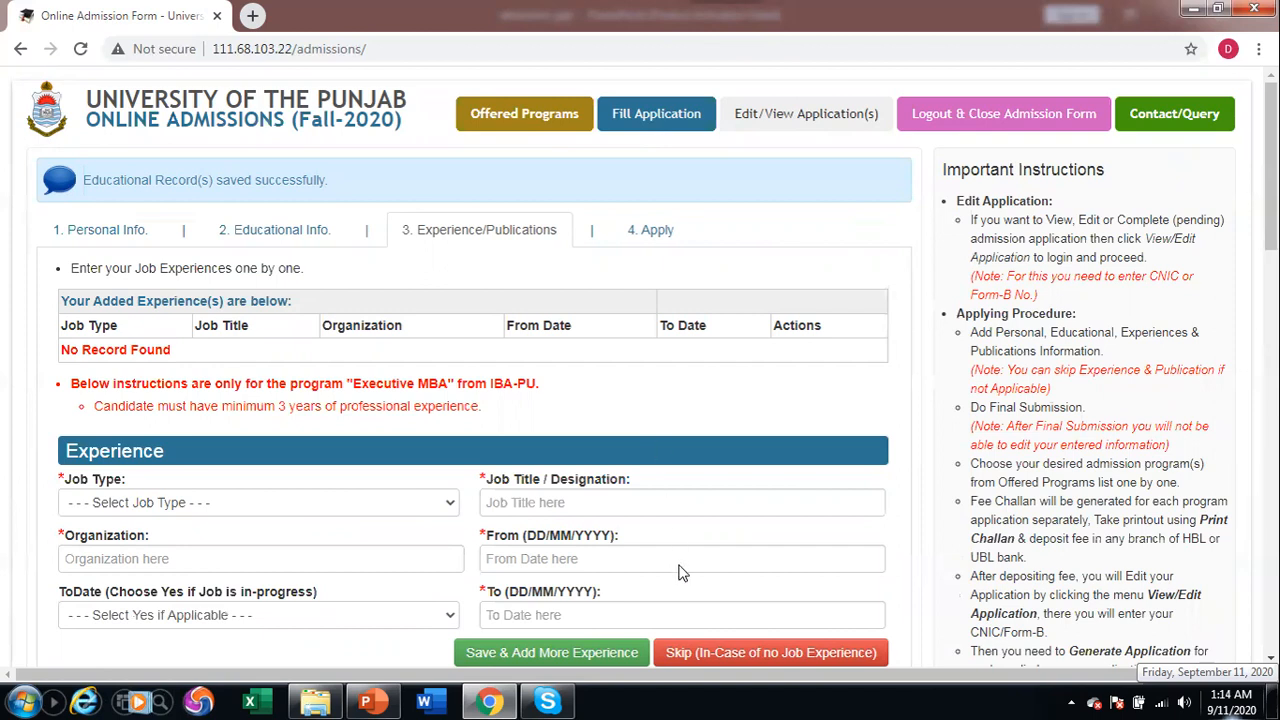
click(713, 652)
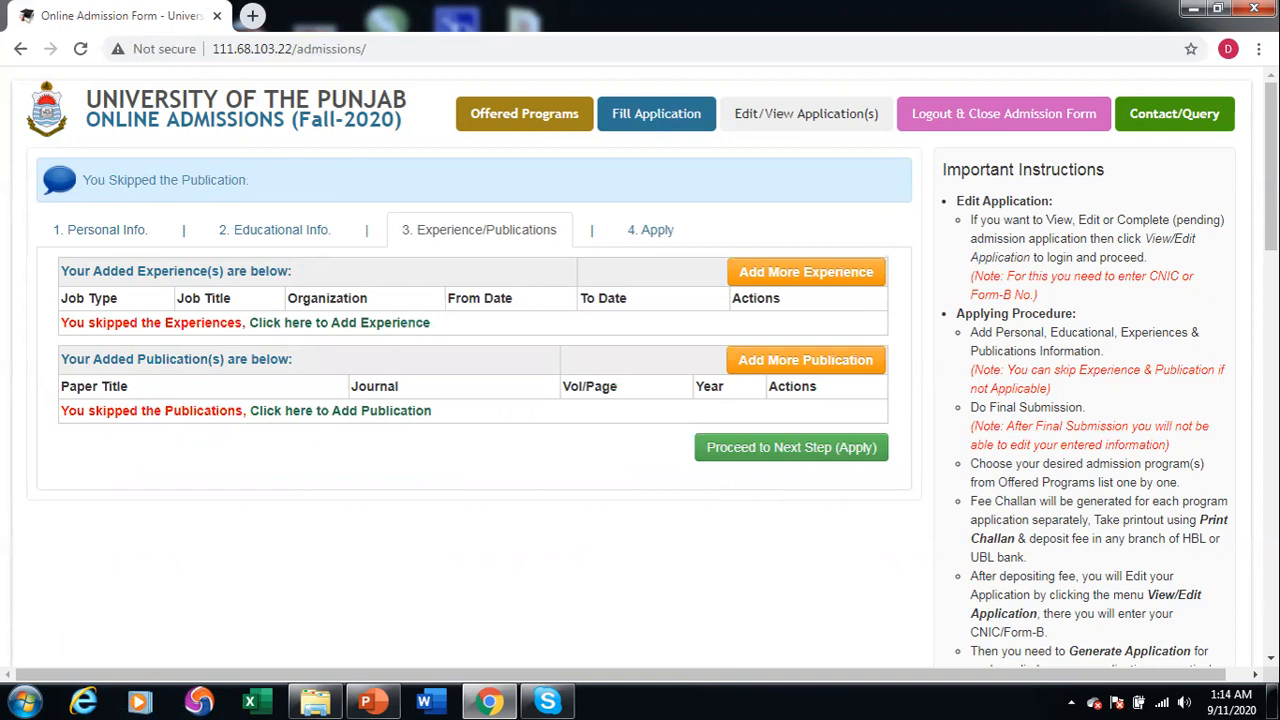
Continue to the Apply step, review the entered information, and submit it as final.
click(800, 455)
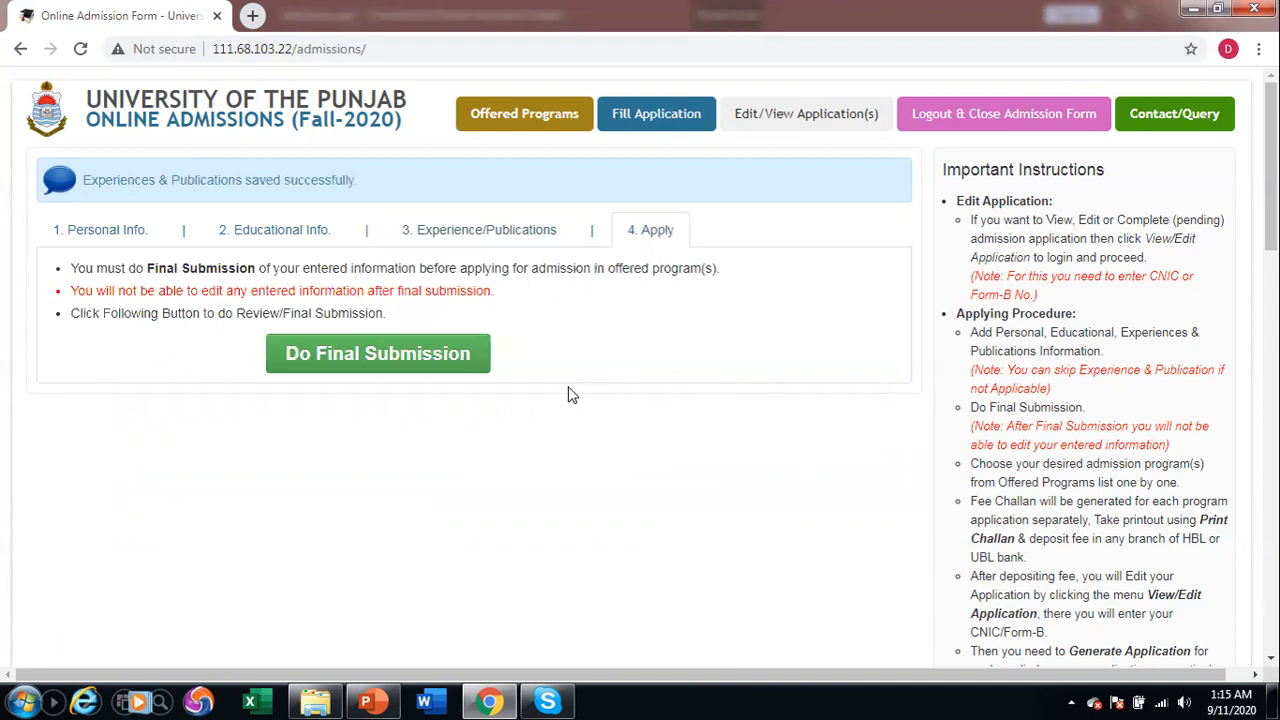
click(435, 362)
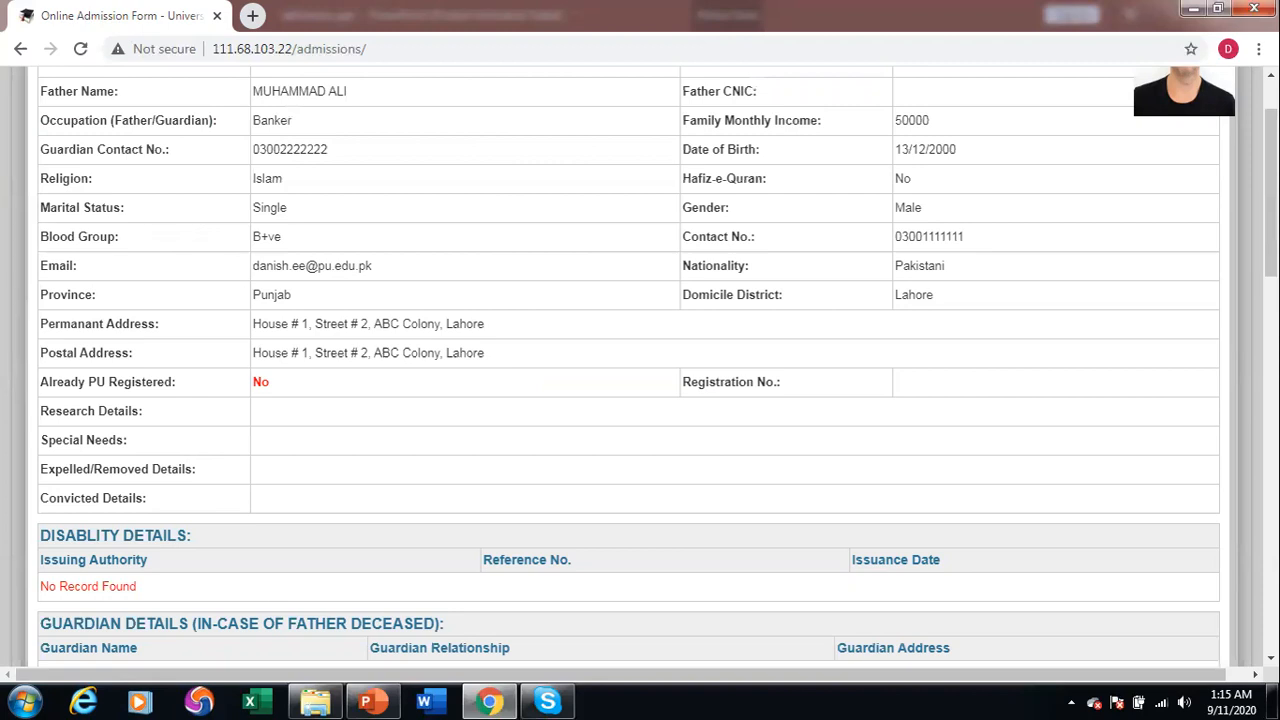
scroll(640, 370, down, 3)
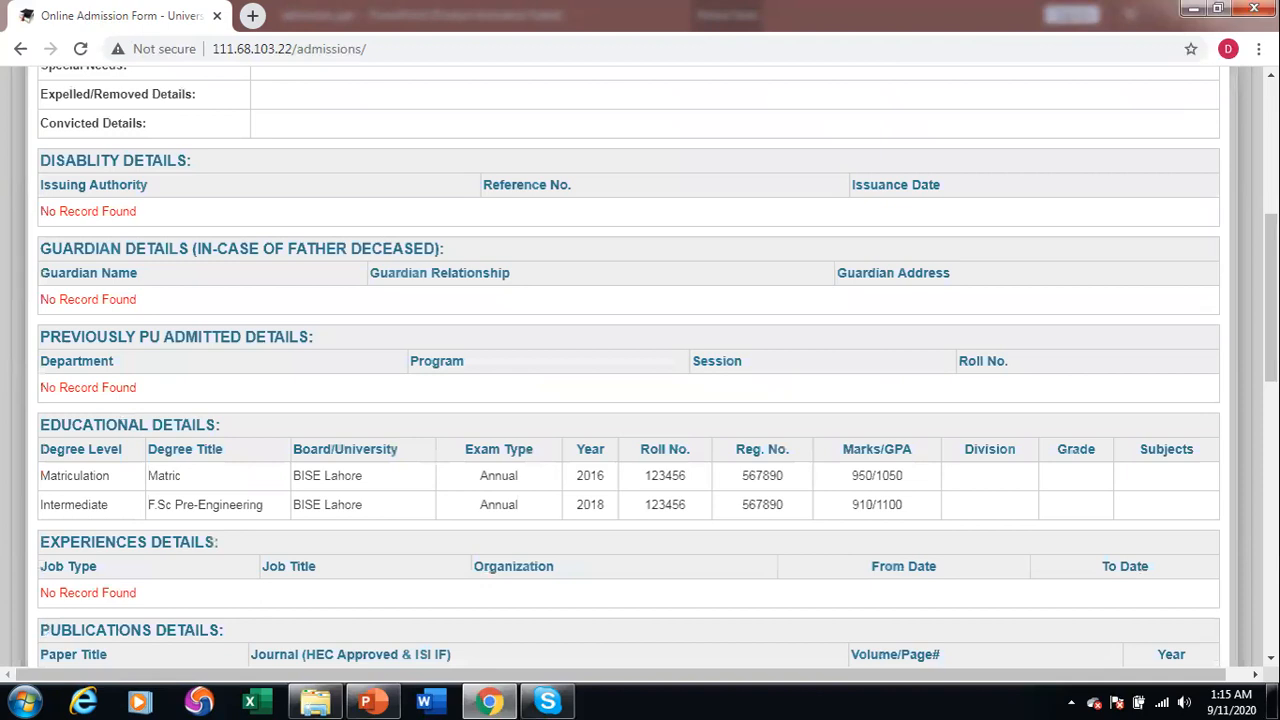
scroll(640, 370, down, 4)
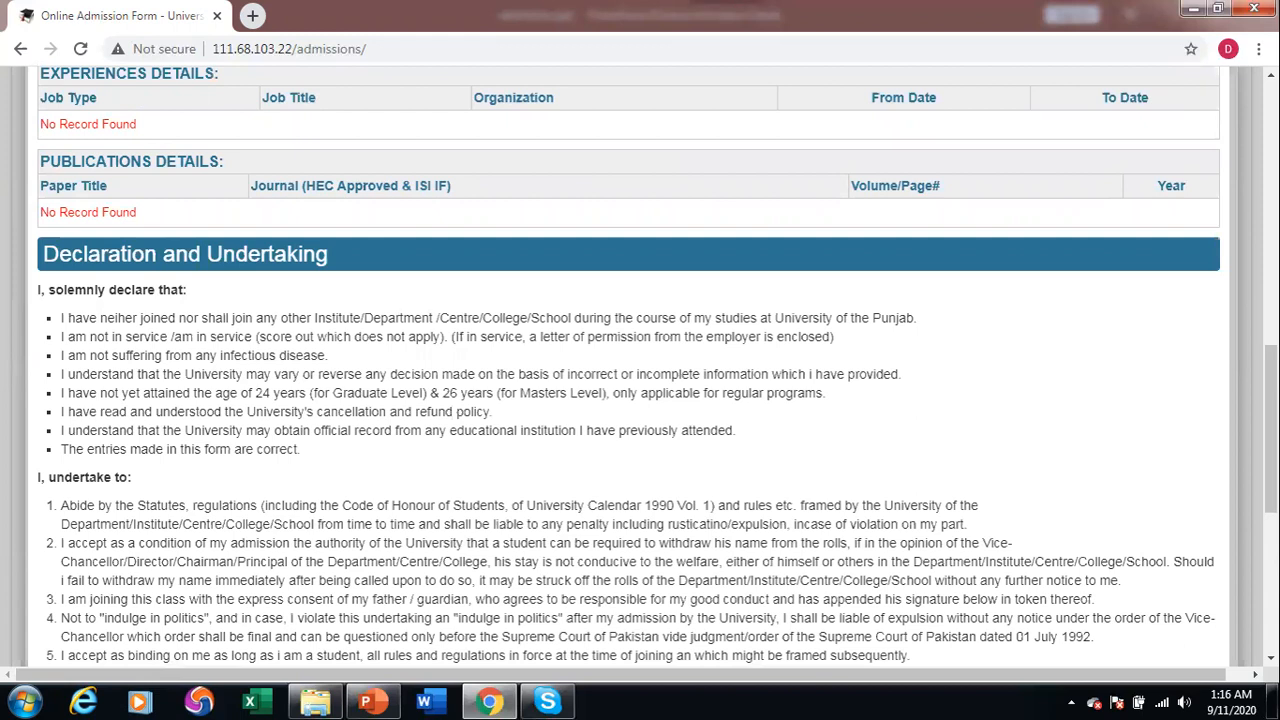
scroll(640, 370, down, 3)
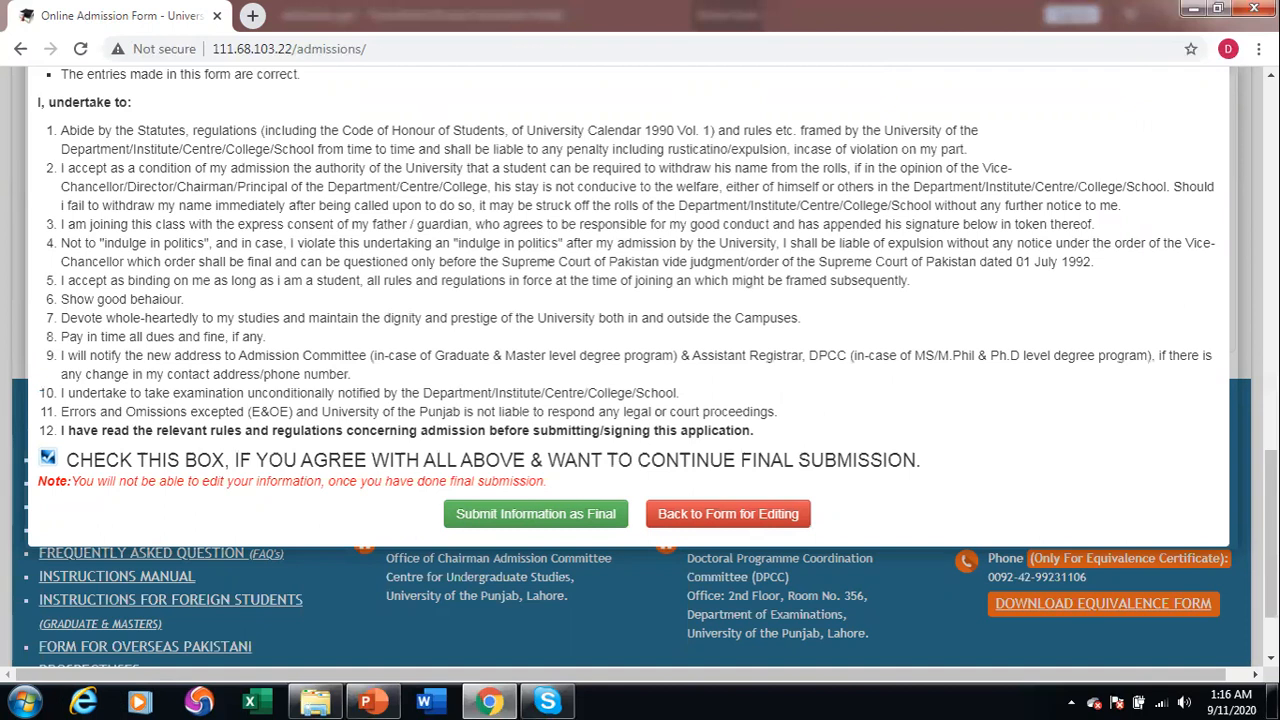
click(537, 516)
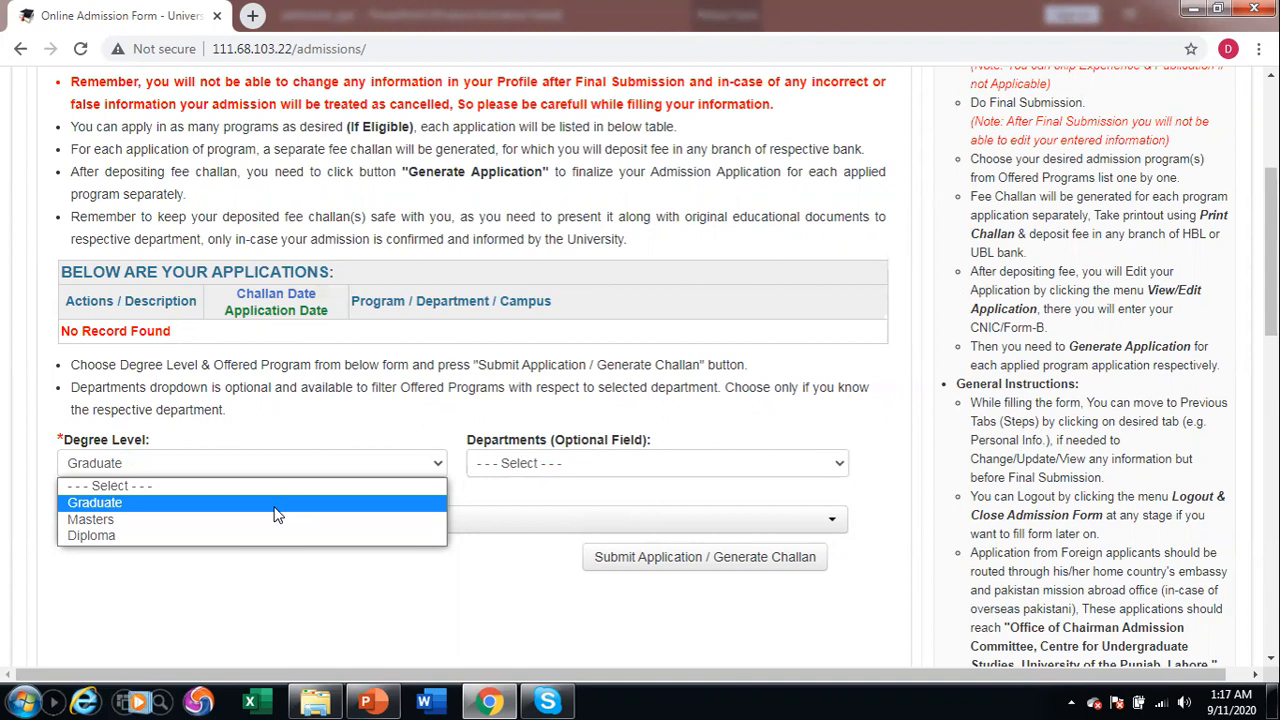
Select Graduate level, Department of Mathematics, and the BS Mathematics (Morning) program.
click(274, 506)
click(520, 463)
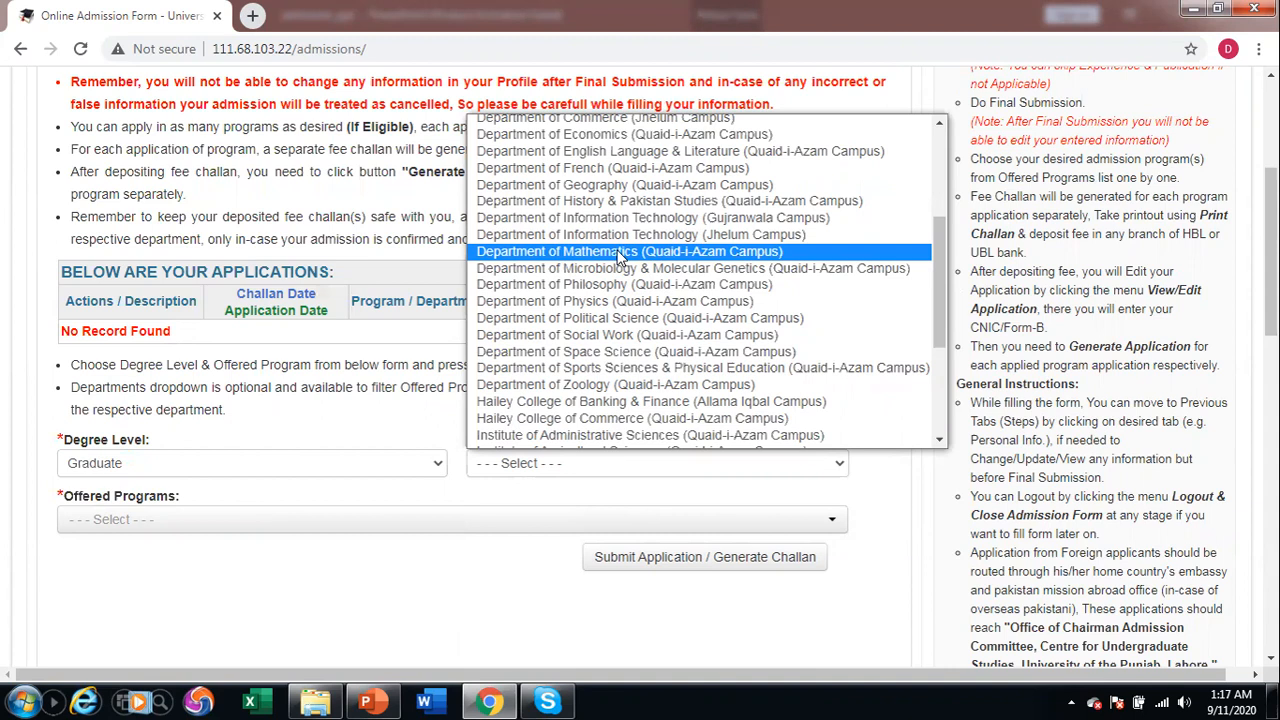
click(620, 252)
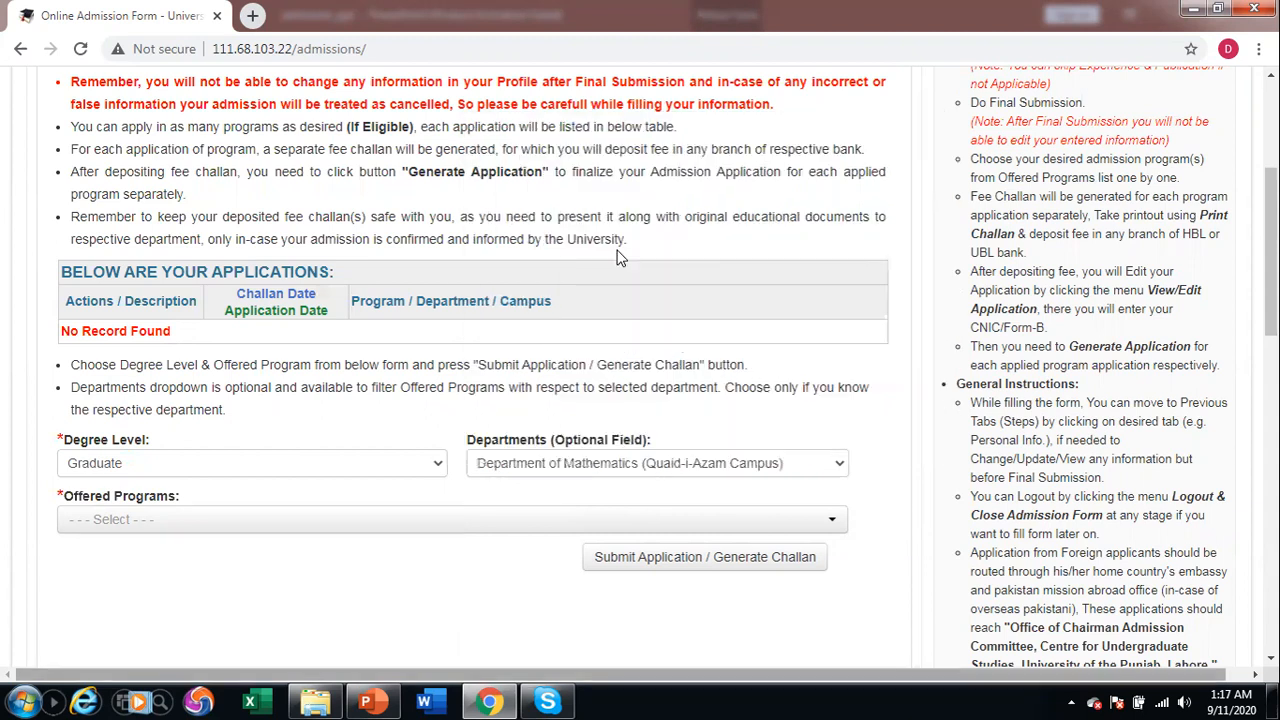
click(435, 519)
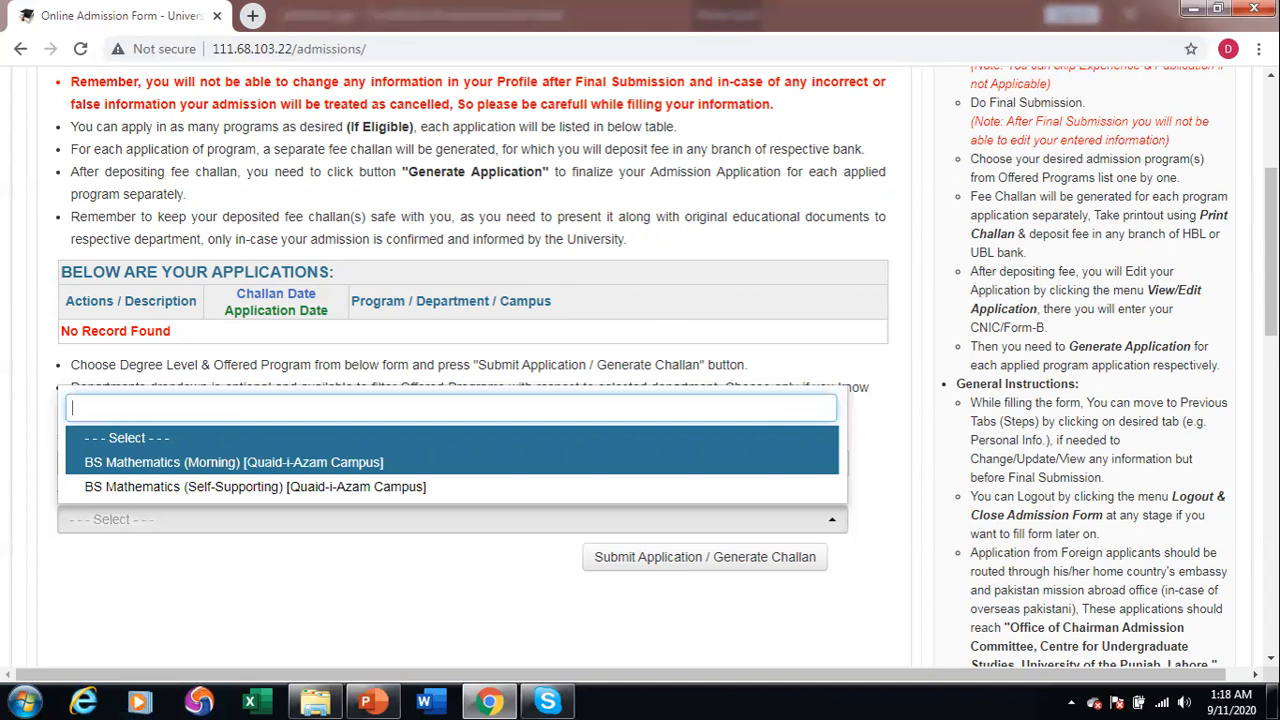
click(459, 462)
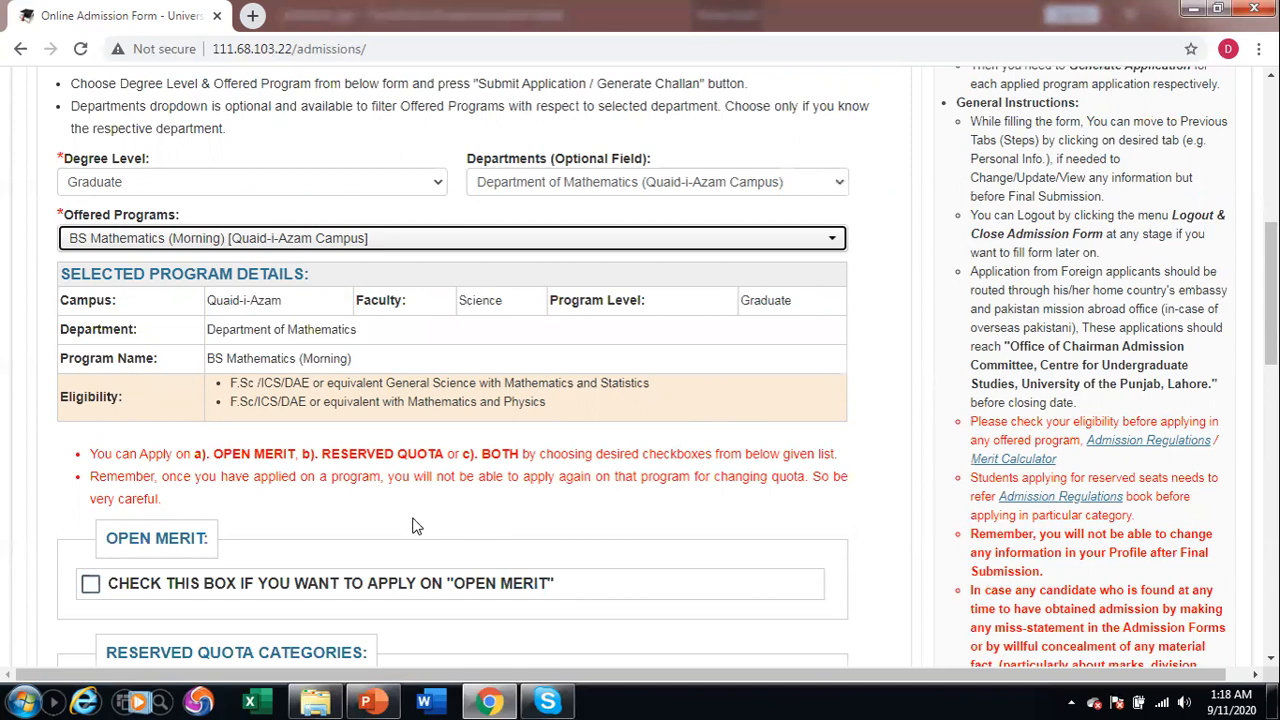
Apply on open merit and submit the application to generate its fee challan.
click(152, 576)
scroll(152, 576, down, 2)
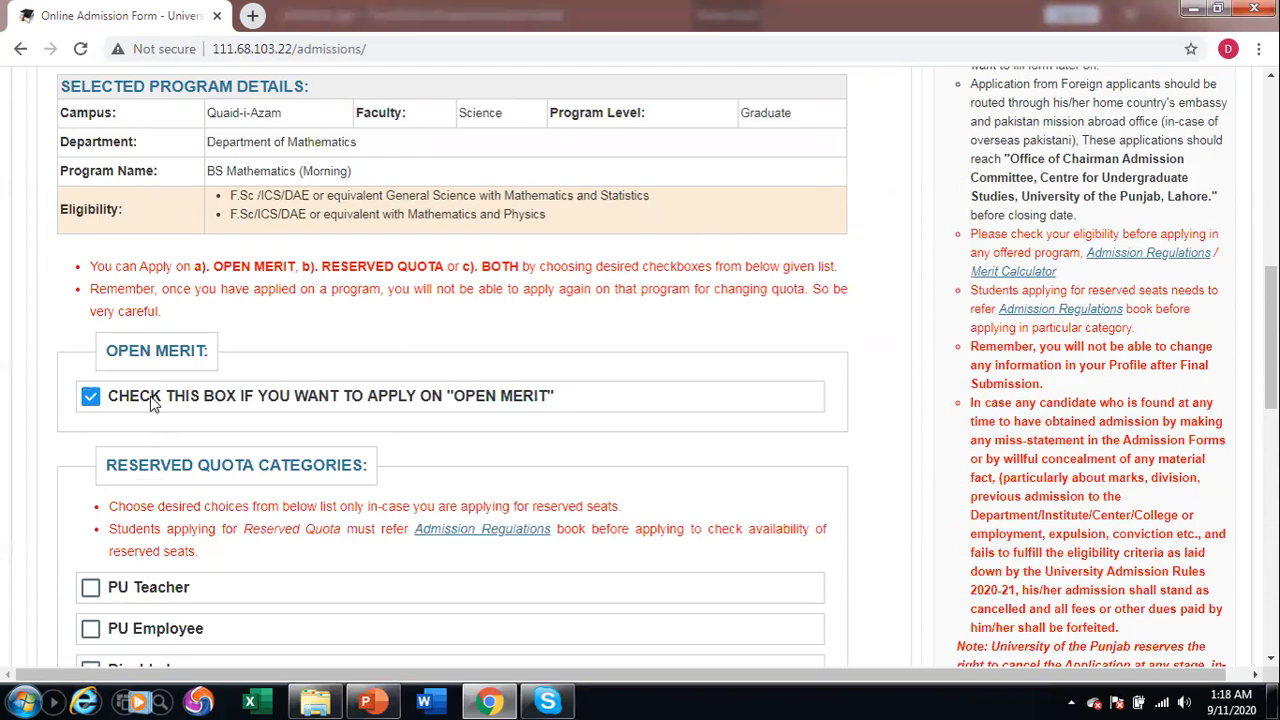
scroll(152, 400, down, 4)
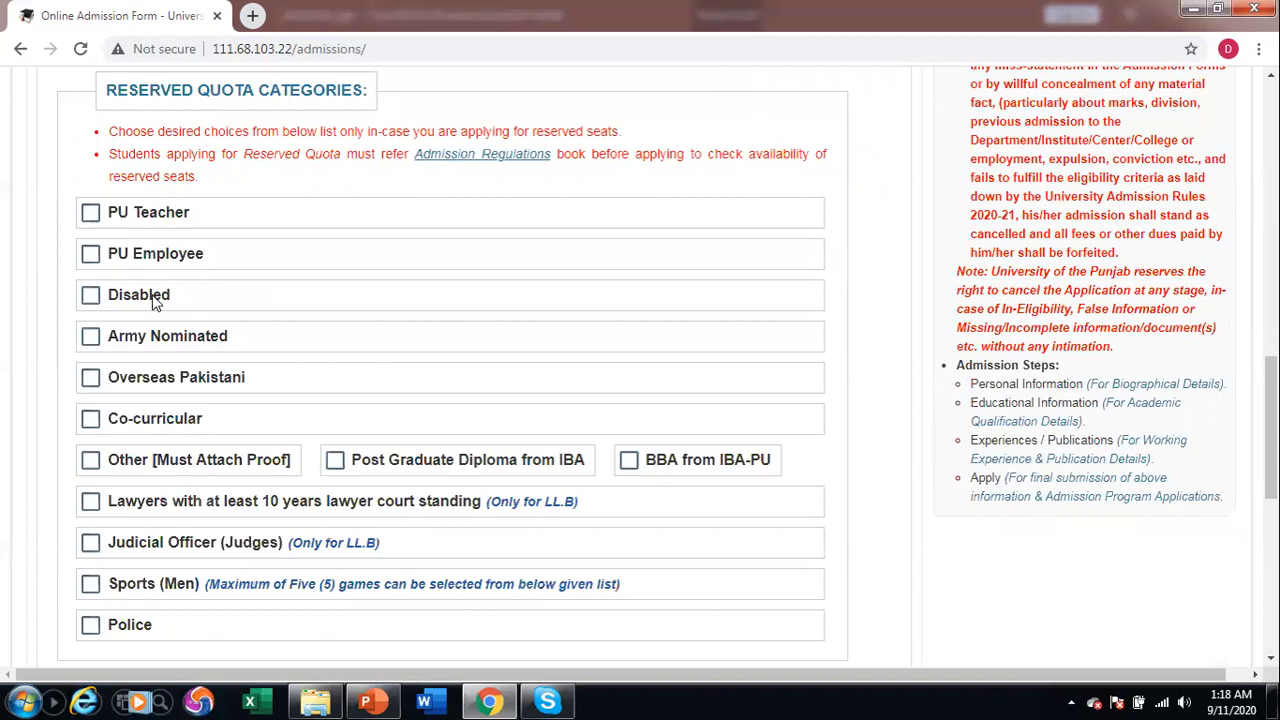
scroll(155, 303, down, 3)
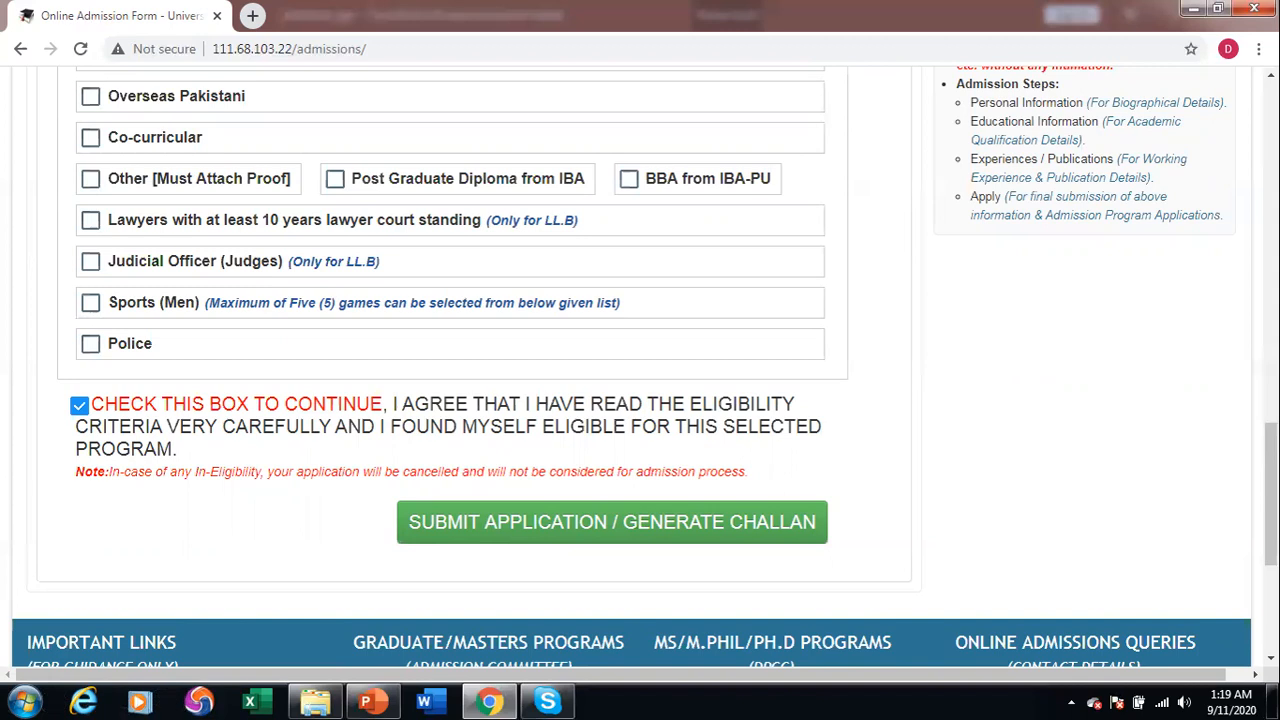
click(534, 525)
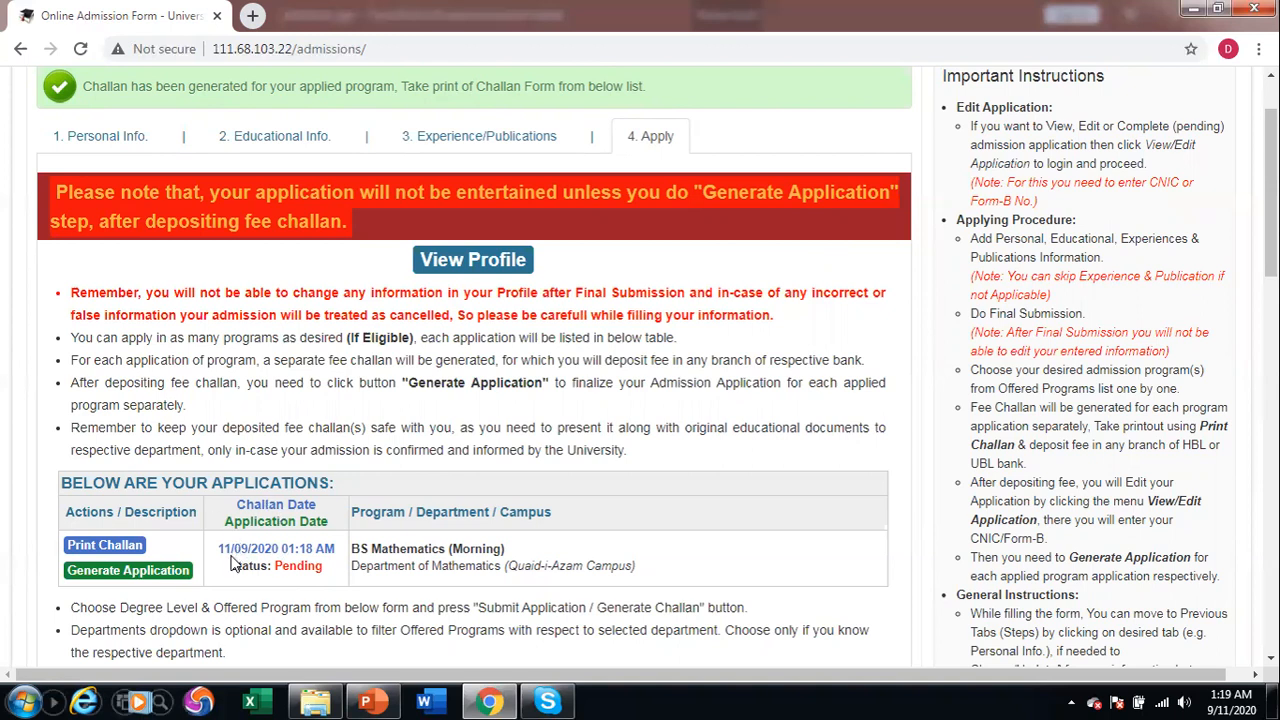
Open the fee challan and save it as a PDF under its default name.
click(131, 545)
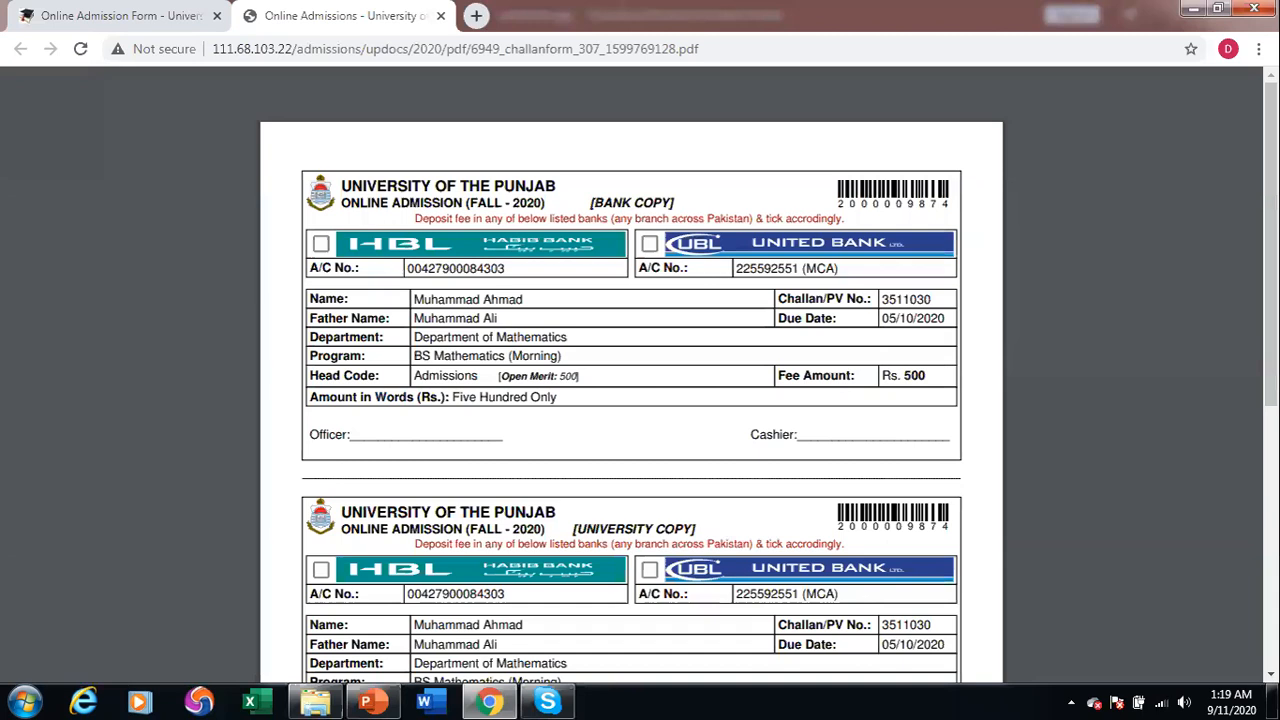
key(ctrl+s)
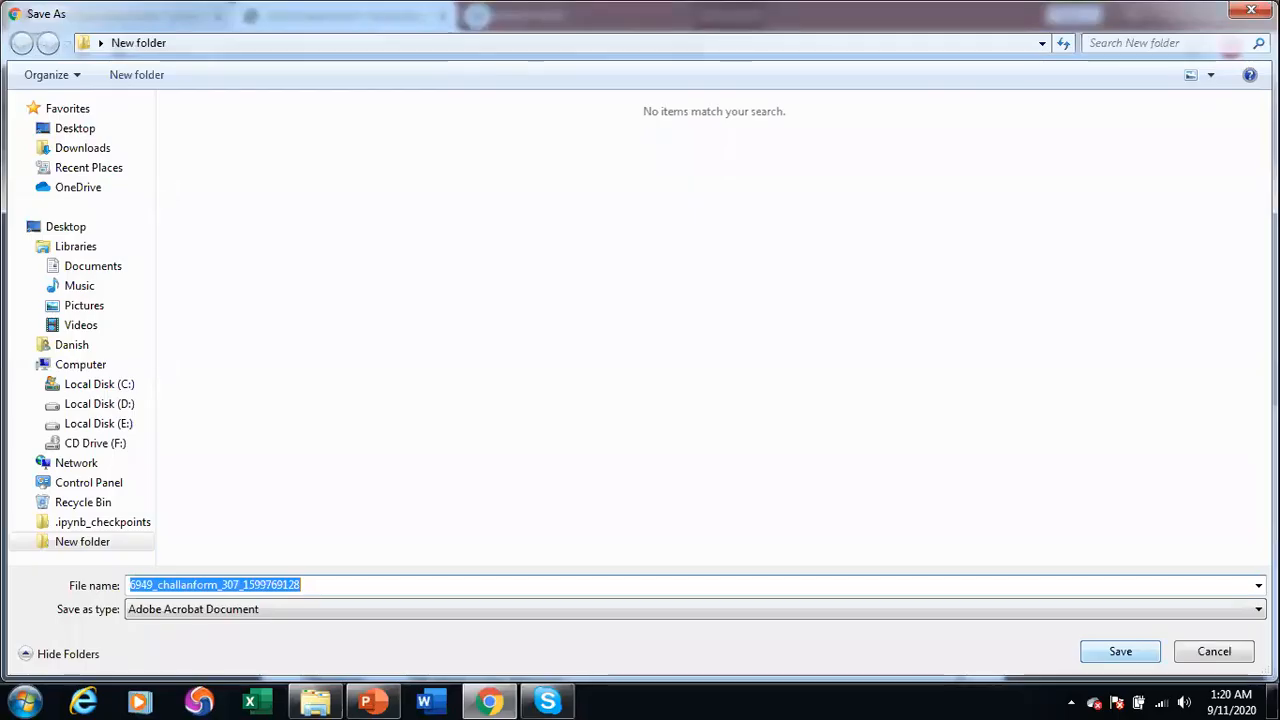
key(Return)
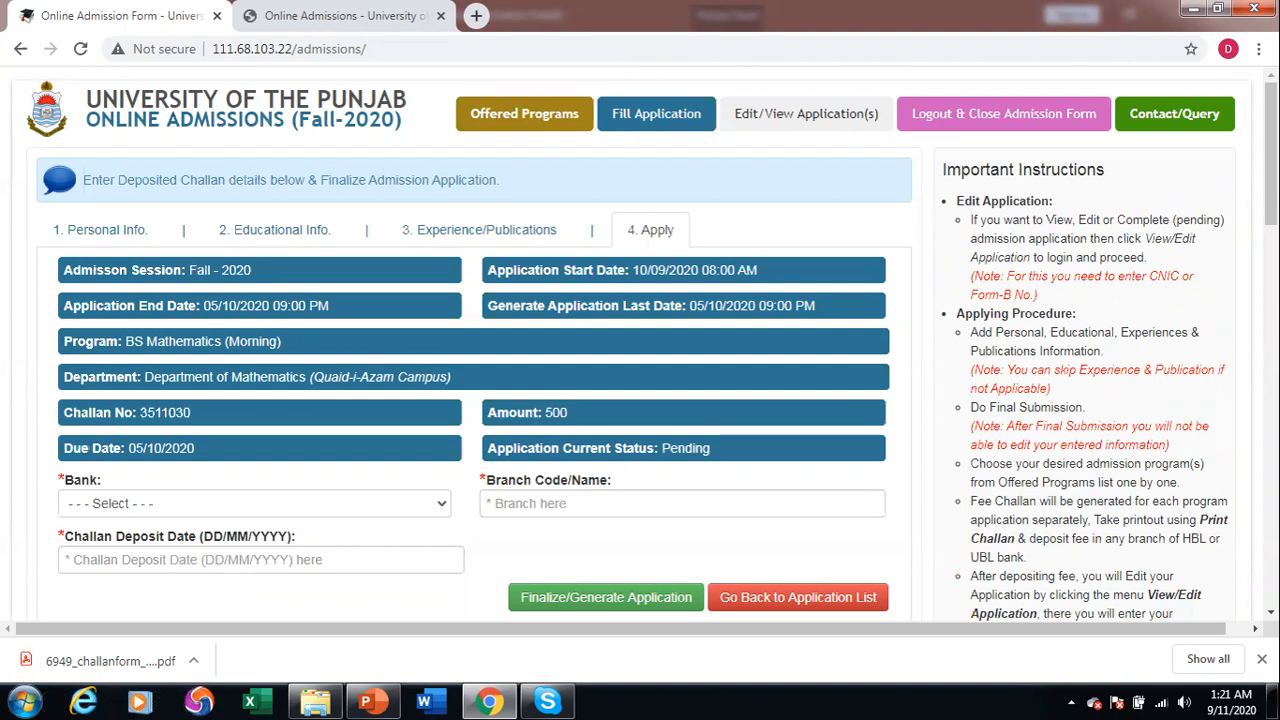
Choose HBL as the bank and enter 18/09/2020 as the challan deposit date.
click(250, 503)
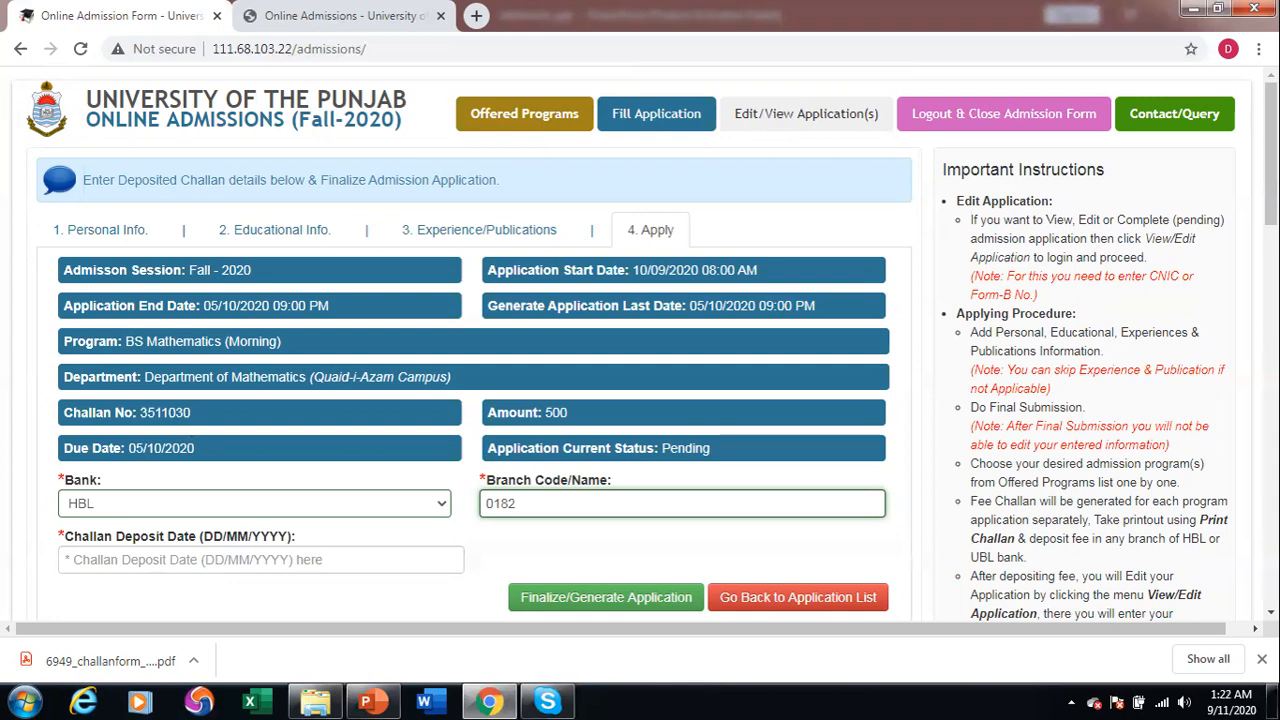
key(Tab)
text(18/09/2020)
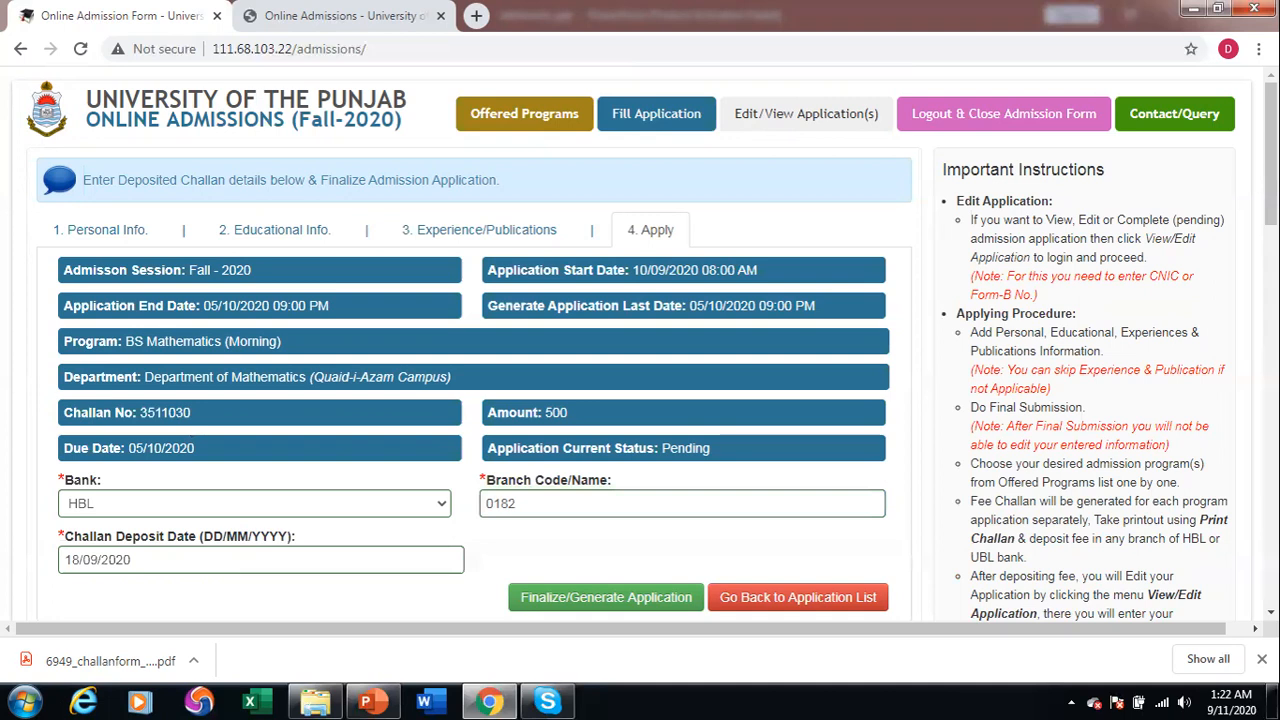